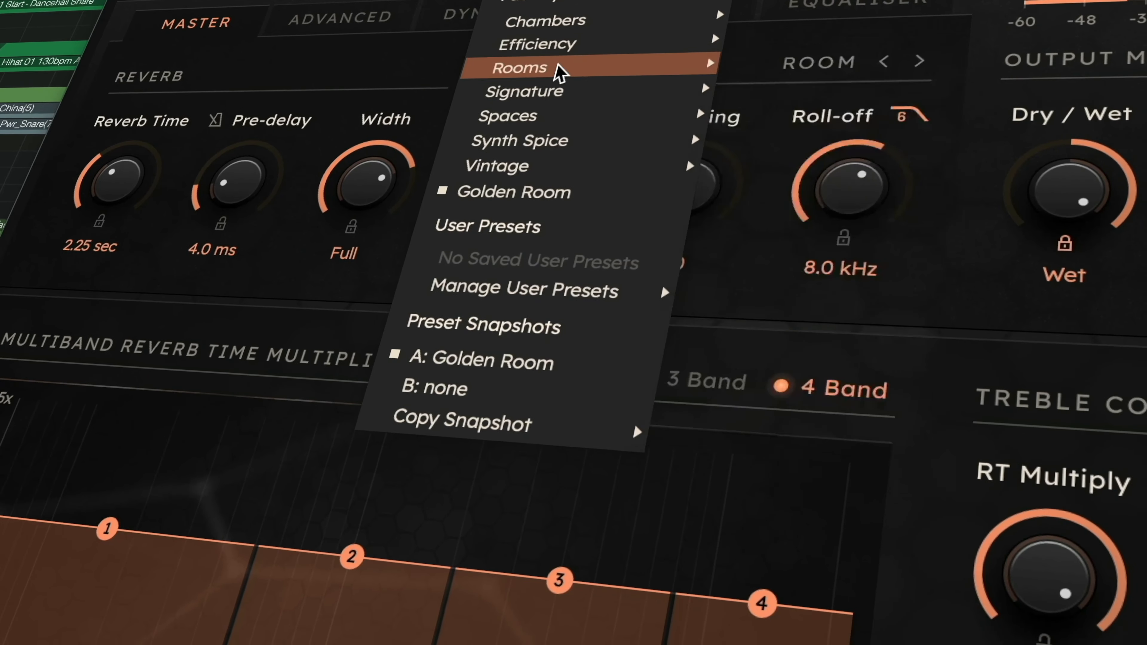
Browse the Rooms factory presets and lower the band 1 reverb time multiplier slightly below 1x
mouse_move(555, 70)
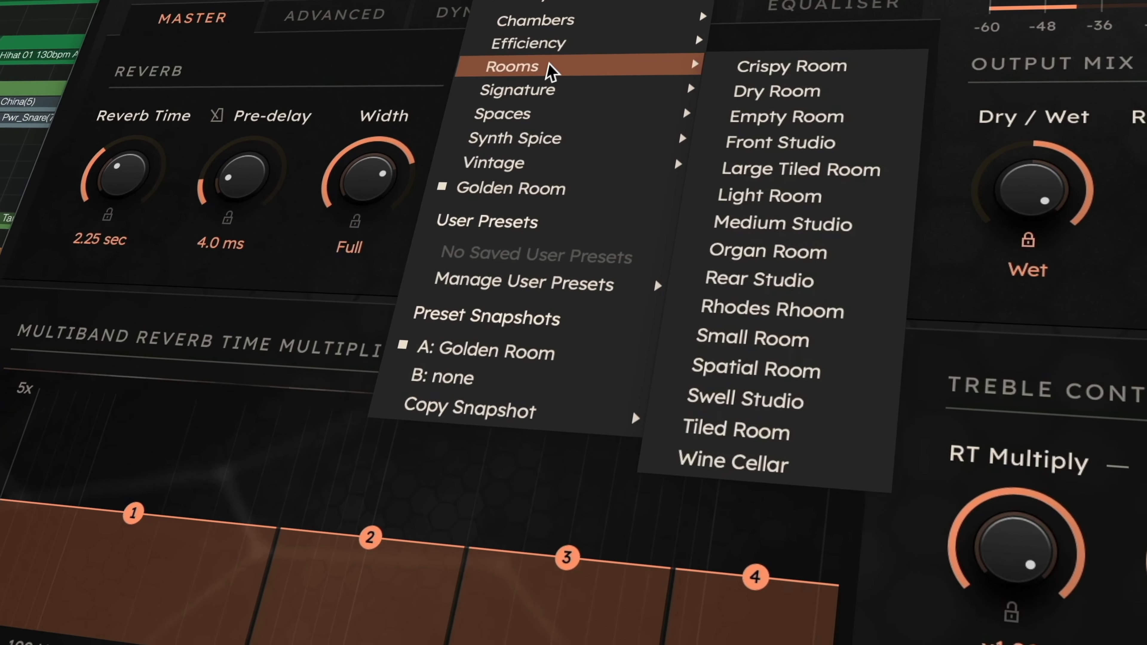
mouse_move(534, 91)
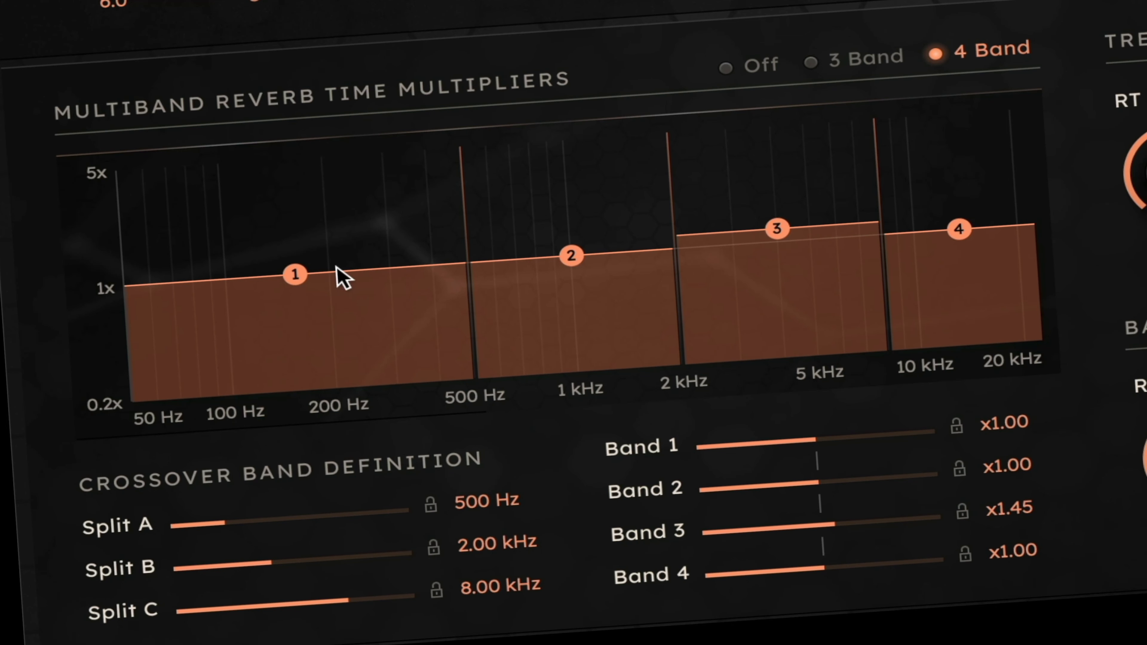
left_click_drag(294, 275, 294, 280)
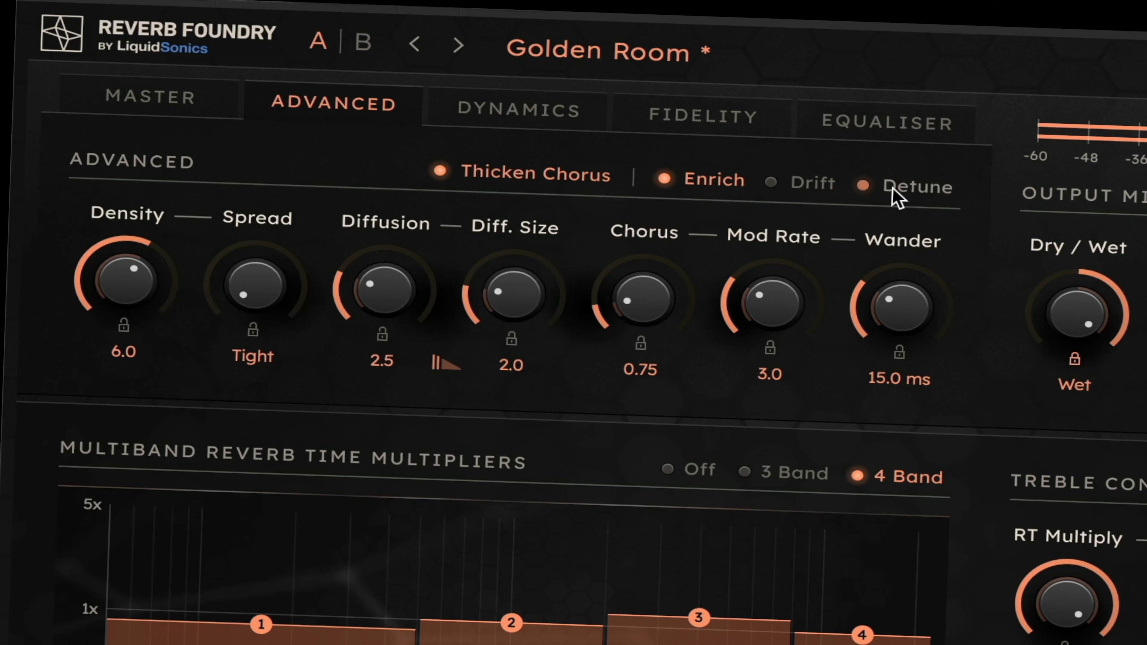
Switch the chorus mode from Enrich to Detune and increase the Mod Rate
left_click(892, 188)
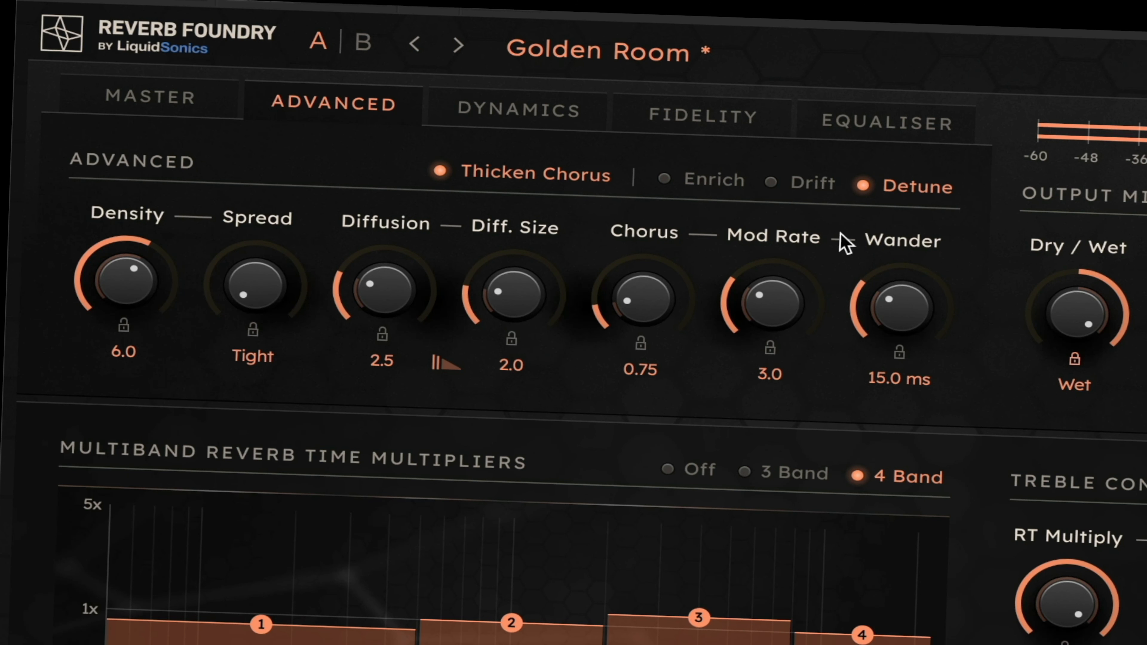
left_click_drag(775, 300, 786, 229)
Set the bit crusher's Output resolution to 12
type("12")
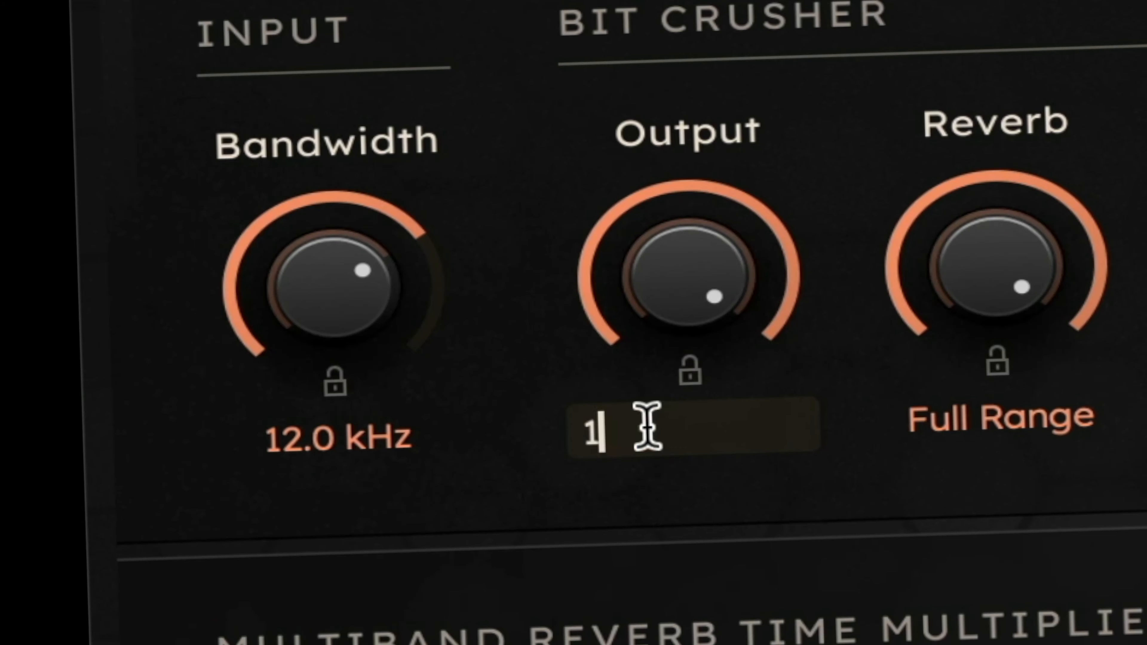
key("Return")
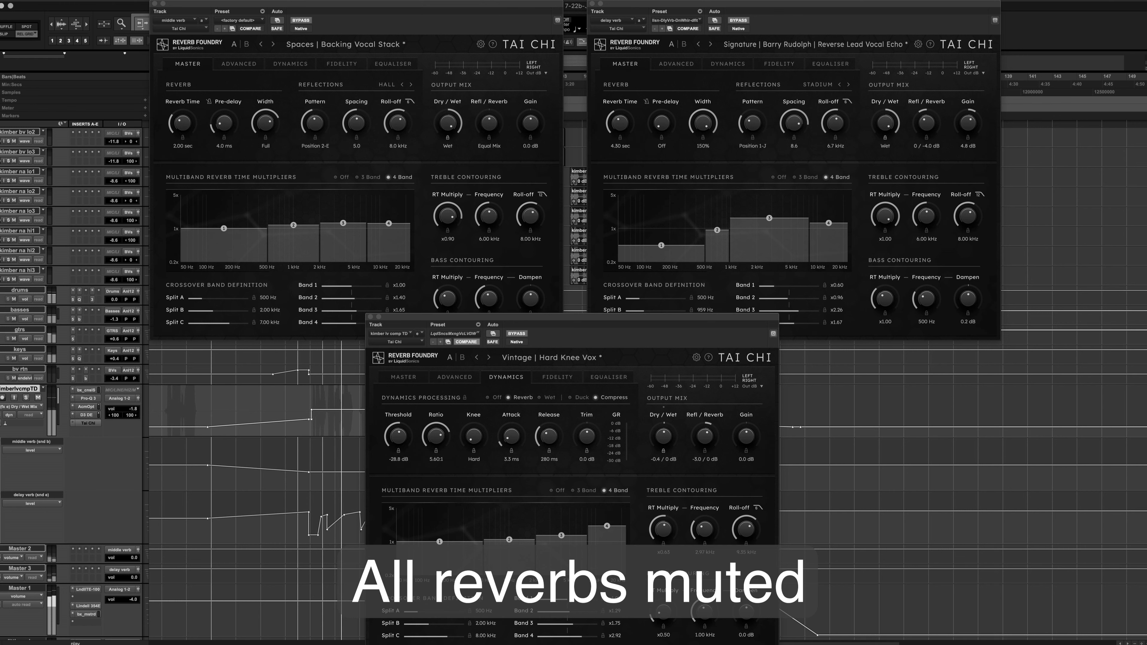
Show the session's edit view and examine the arrangement from the bass and guitar tracks through to the keys
key("super+equal")
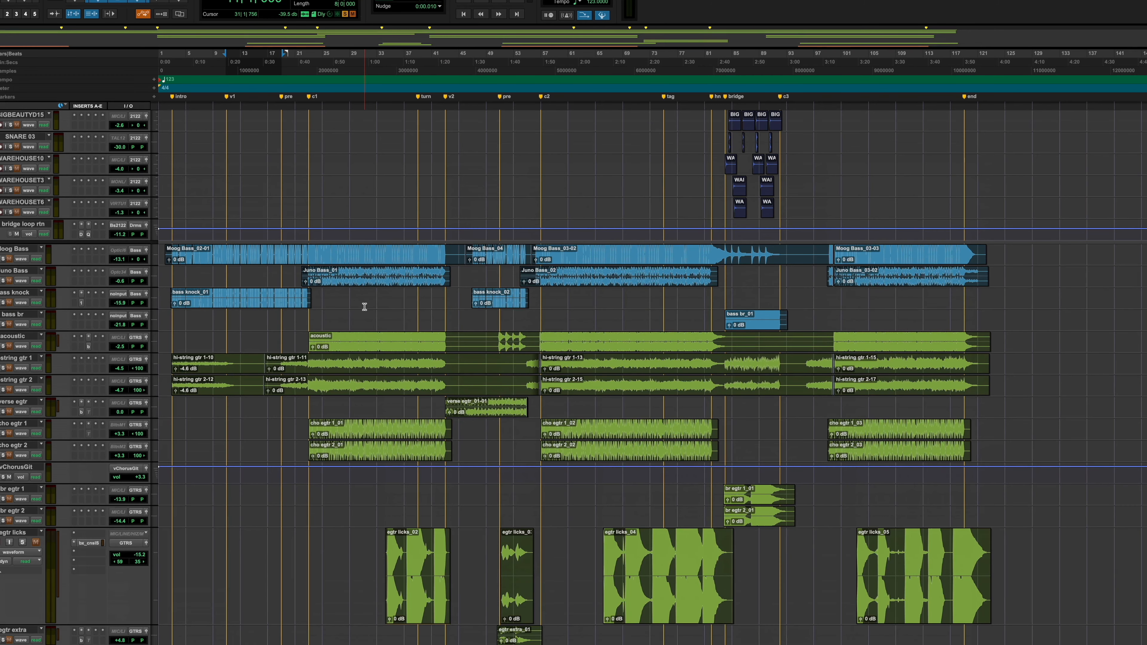
scroll(364, 306, "down", 20)
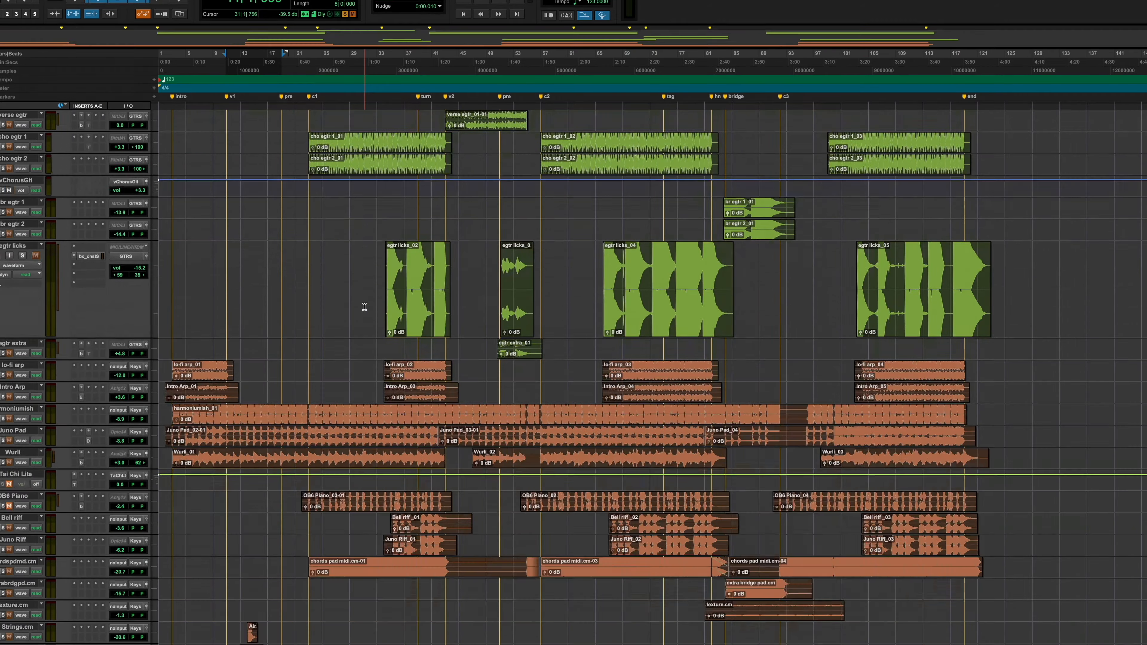
scroll(365, 306, "down", 12)
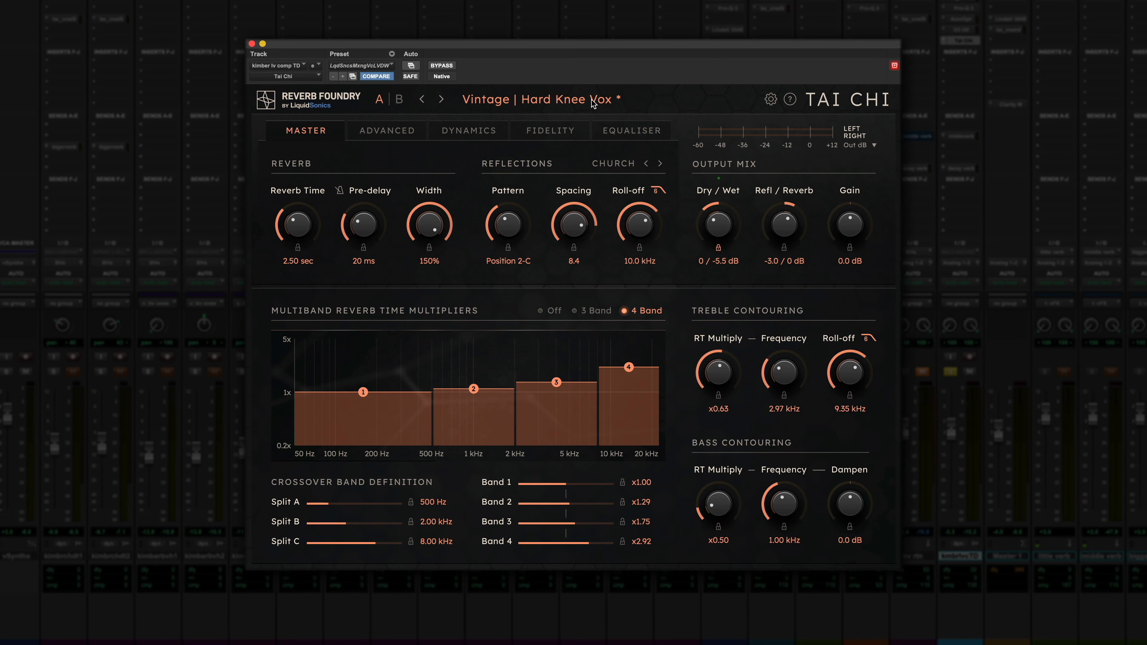
Browse the reverb's factory preset categories, including Chambers, Signature and Vintage, without loading a preset
left_click(593, 103)
mouse_move(532, 142)
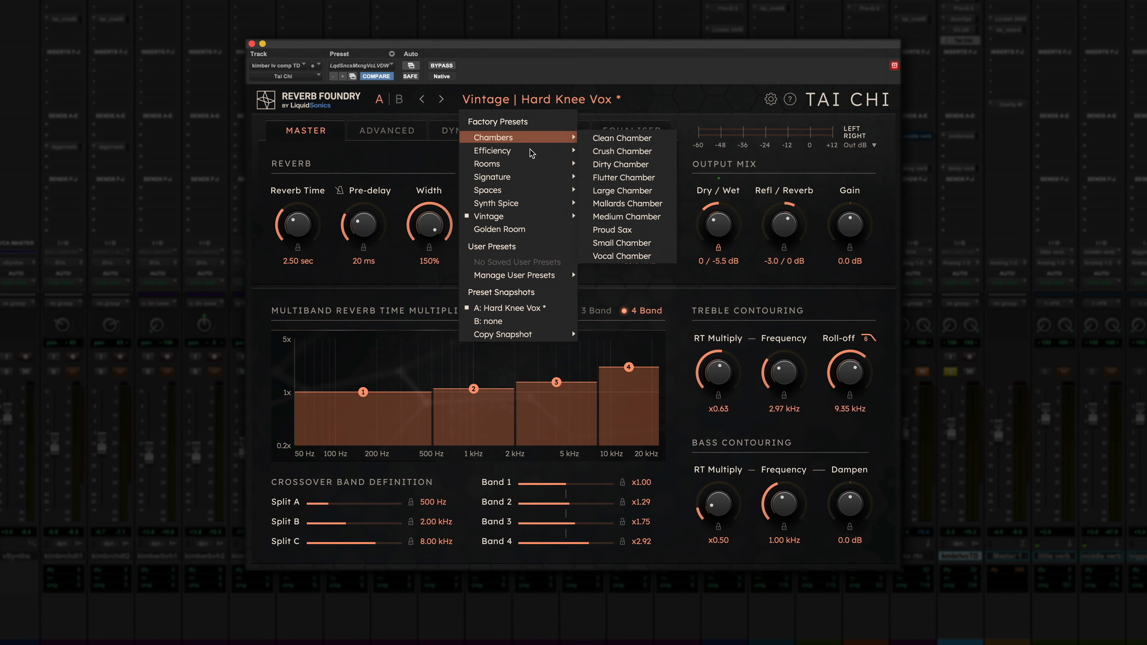
mouse_move(509, 177)
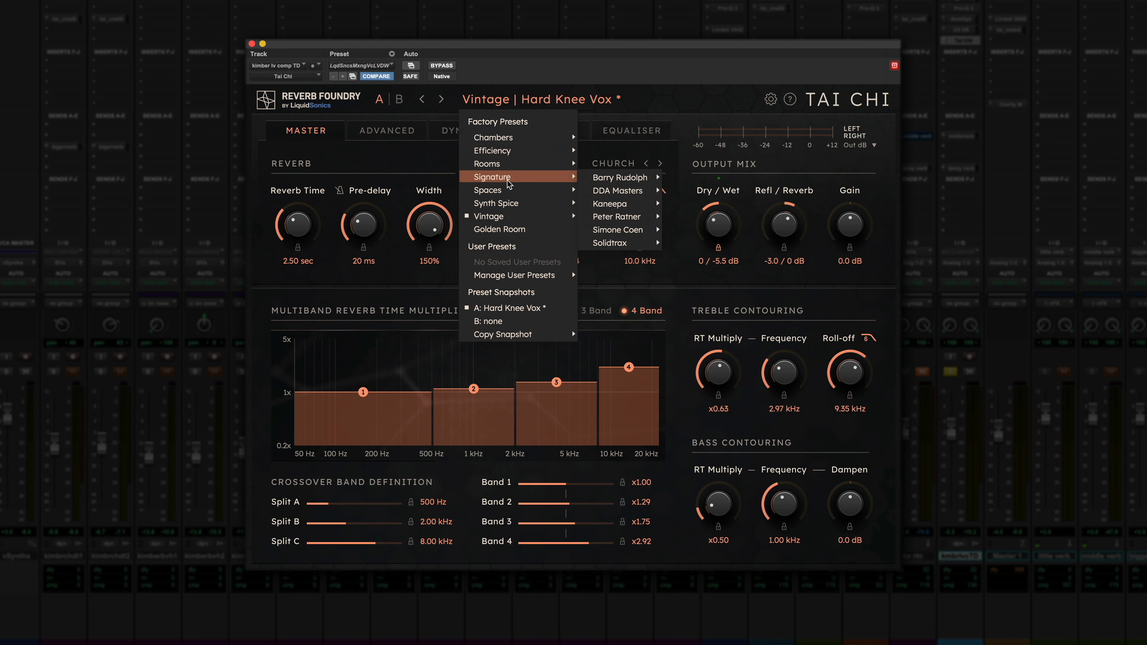
mouse_move(533, 217)
left_click(609, 282)
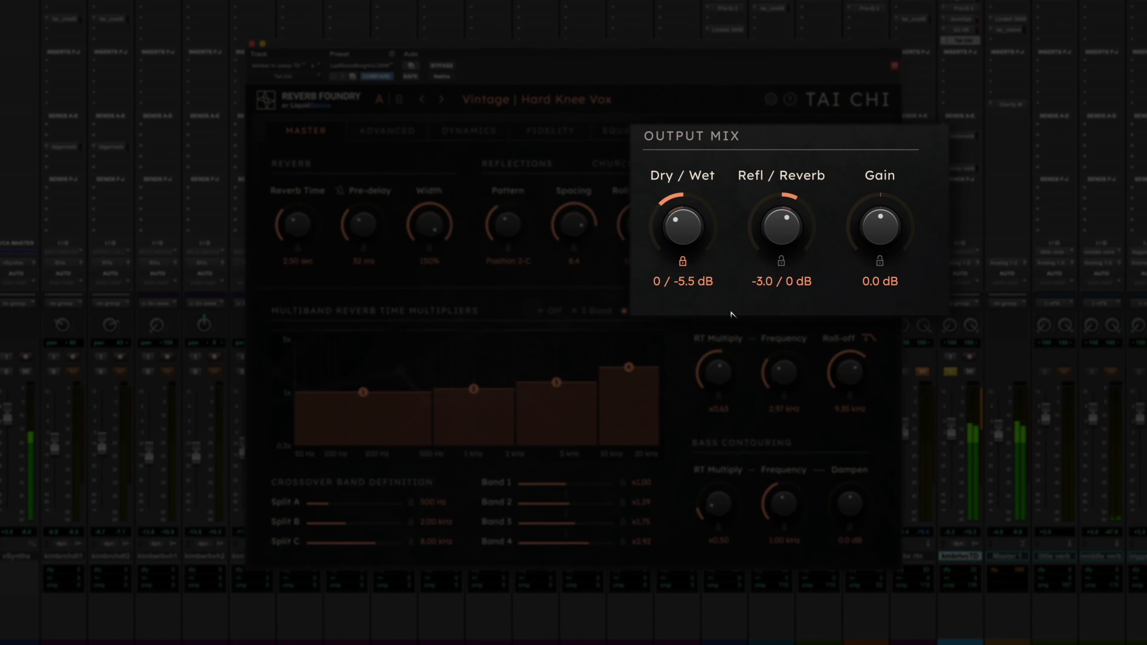
Set Dry/Wet fully to Wet and audition only the Reflections, followed by only the Reverb
left_click_drag(695, 244, 735, 118)
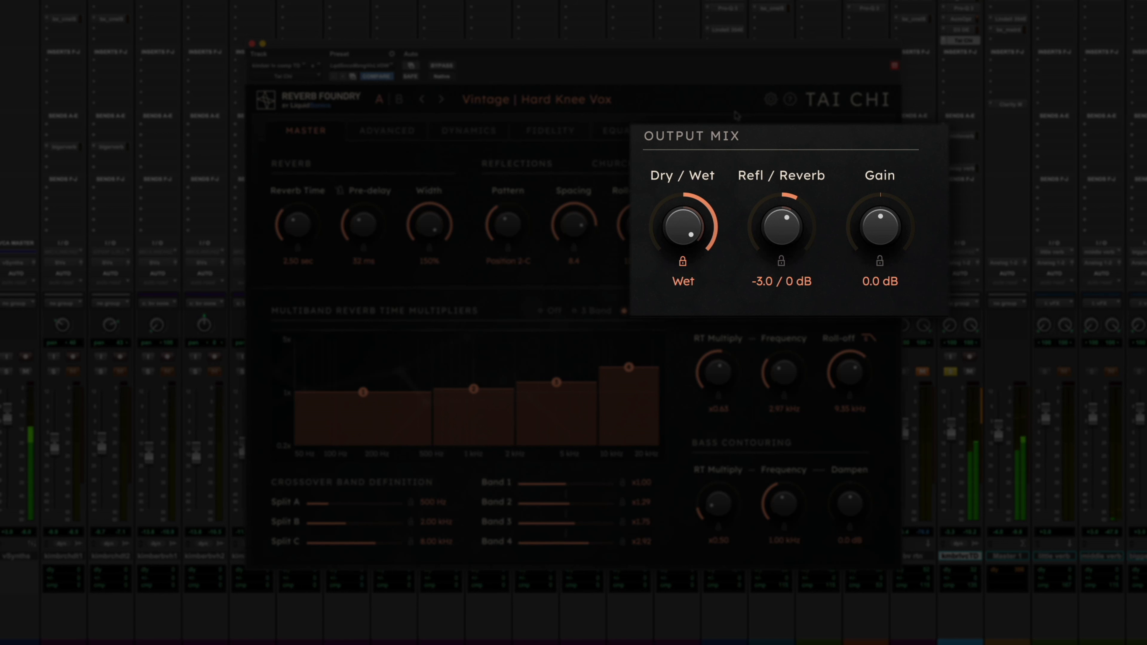
left_click_drag(783, 227, 760, 350)
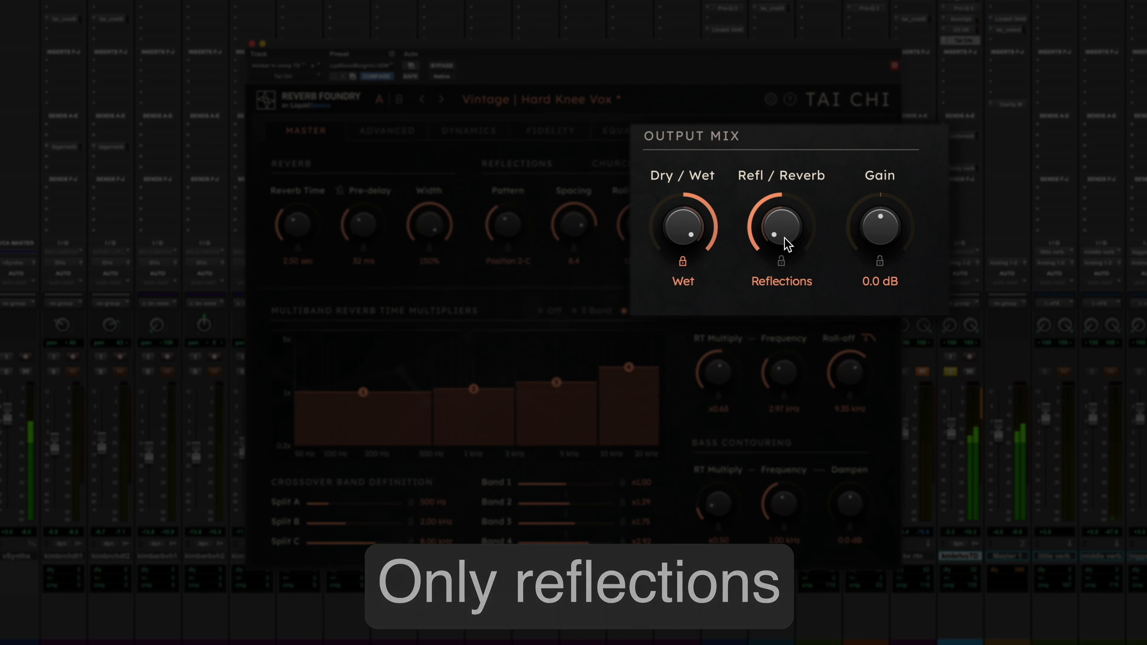
left_click_drag(783, 235, 786, 64)
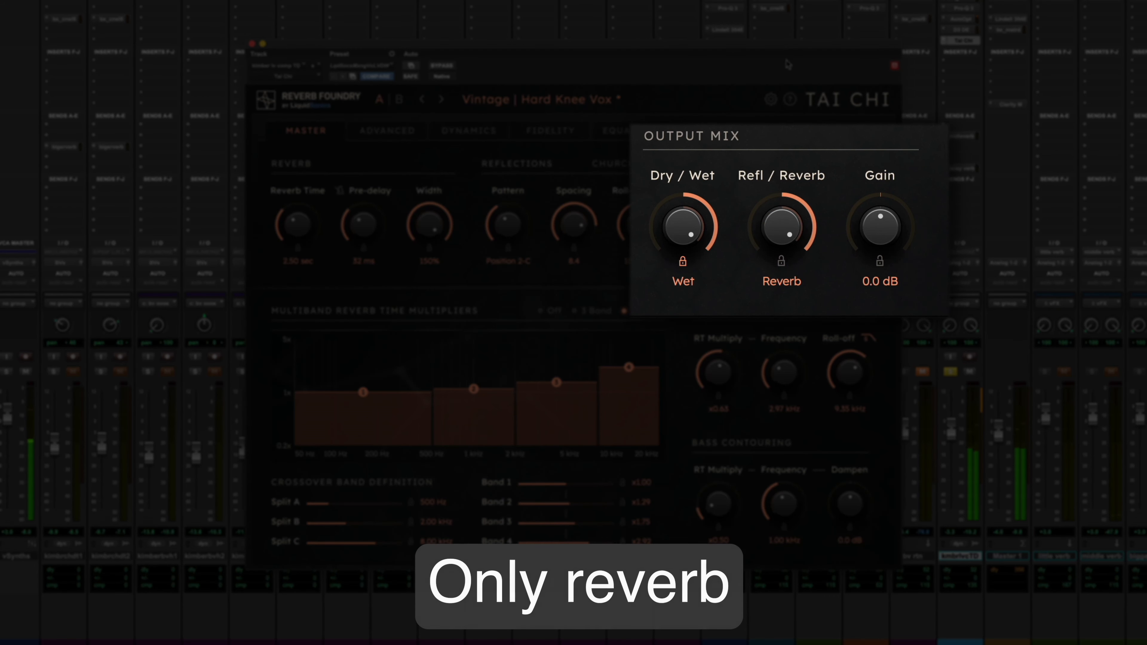
Set Refl/Reverb to about -3.7 / 0 dB and bring Dry/Wet back to about -1.2 / 0 dB
left_click_drag(780, 231, 775, 307)
left_click_drag(678, 253, 678, 366)
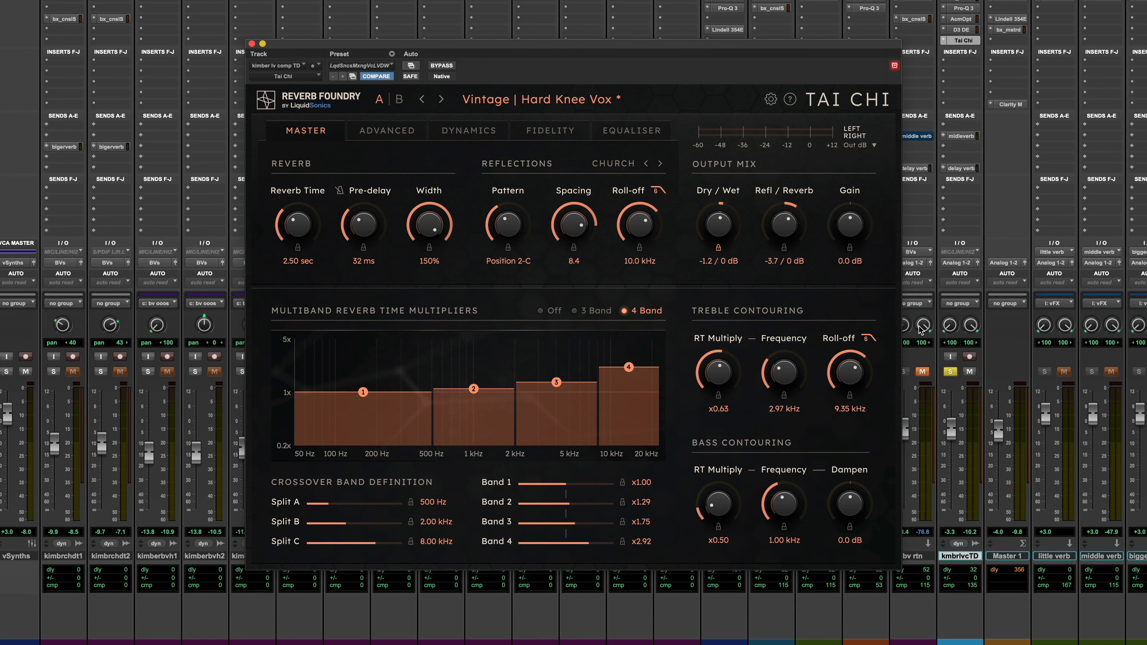
Try the master equaliser's Low Cut at 451 Hz, compare it using Enable EQ, and lower it to about 285 Hz
left_click(643, 133)
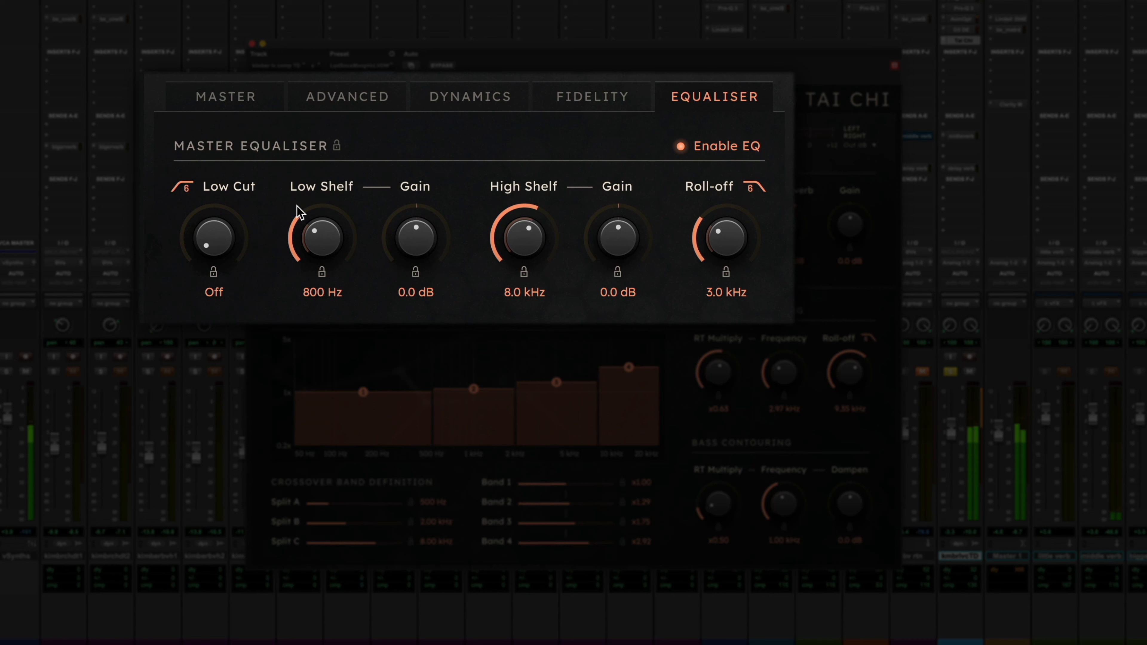
left_click_drag(215, 243, 217, 128)
left_click_drag(215, 235, 211, 232)
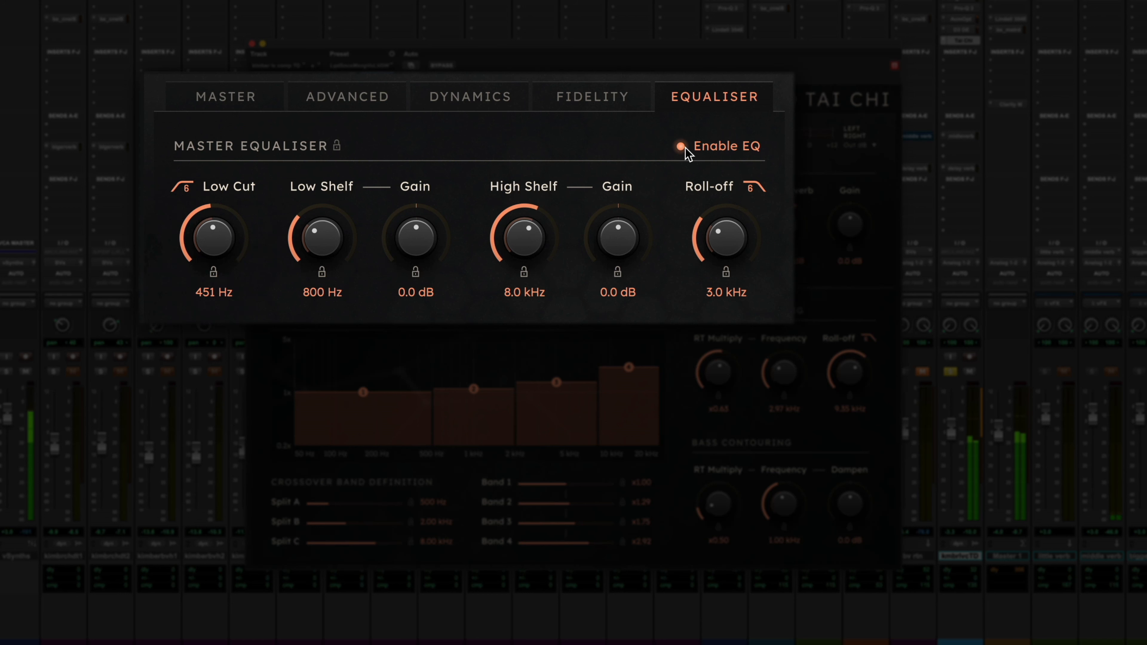
left_click(681, 147)
left_click_drag(220, 247, 205, 253)
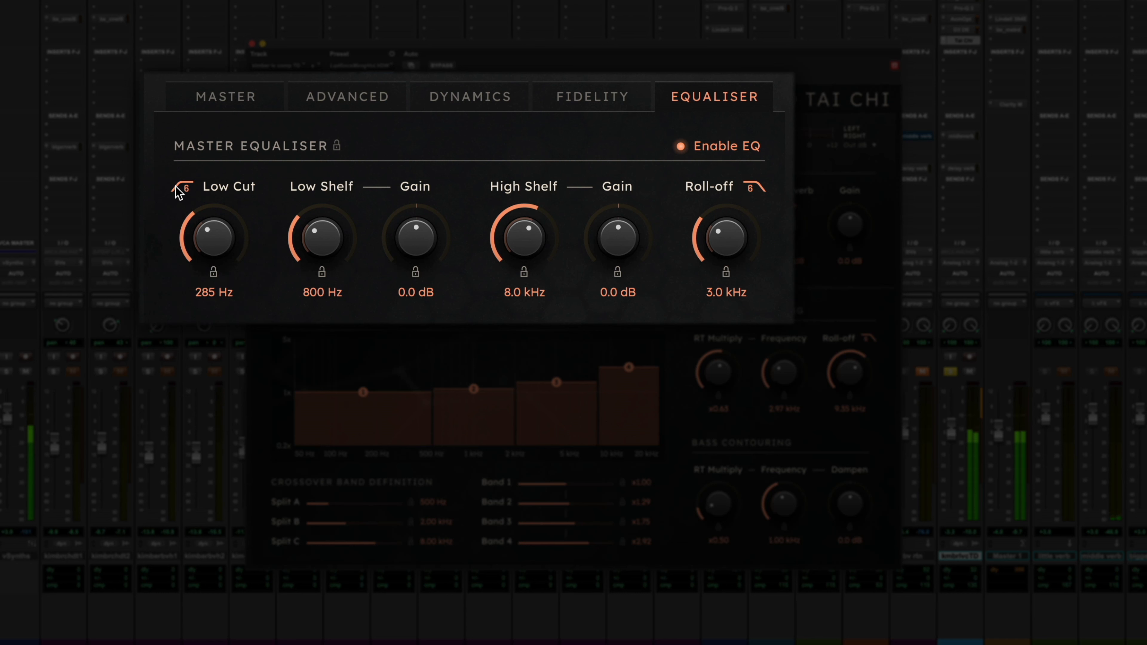
Try a 12 dB / Octave Low Cut slope with the Low Cut frequency at about 379 Hz
left_click(191, 192)
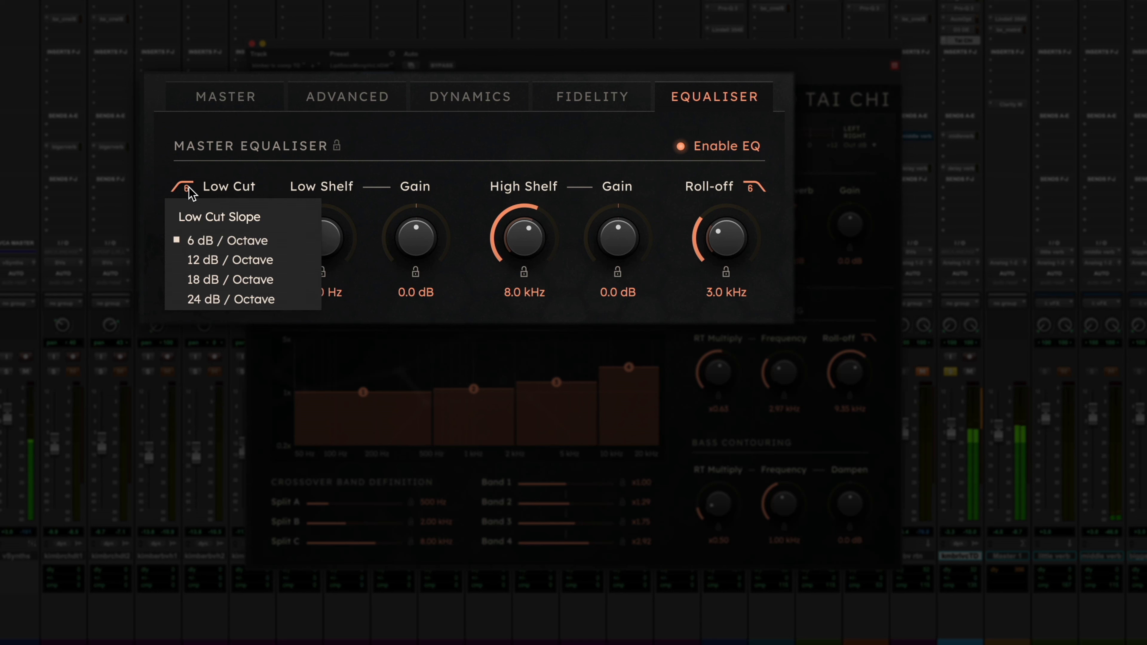
left_click(193, 263)
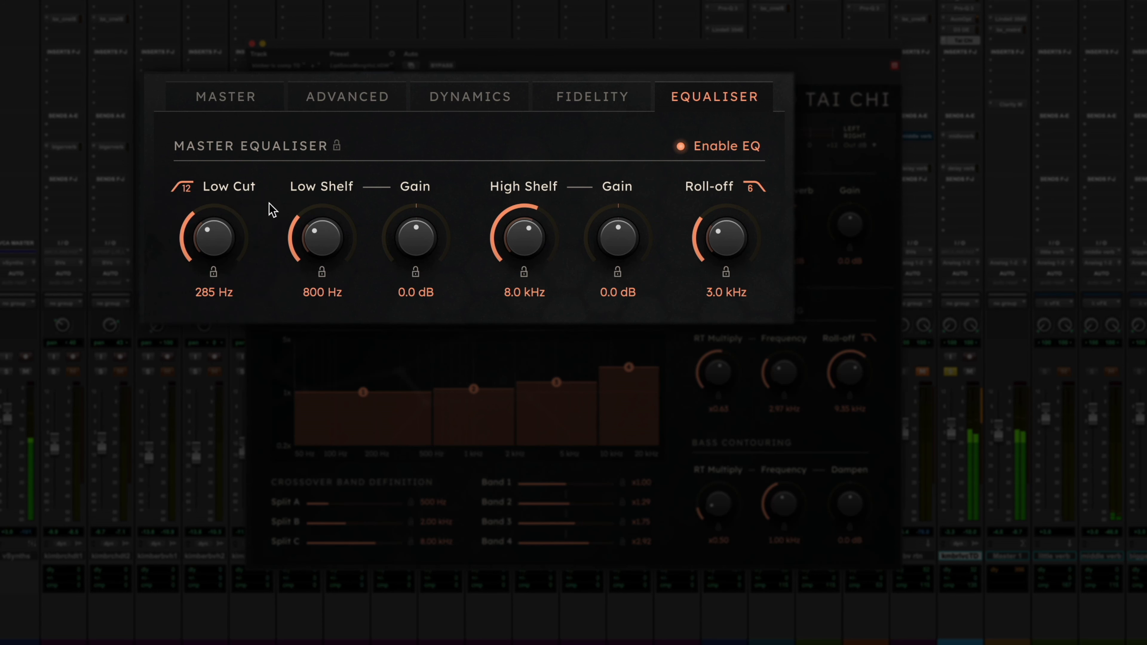
left_click_drag(229, 255, 232, 234)
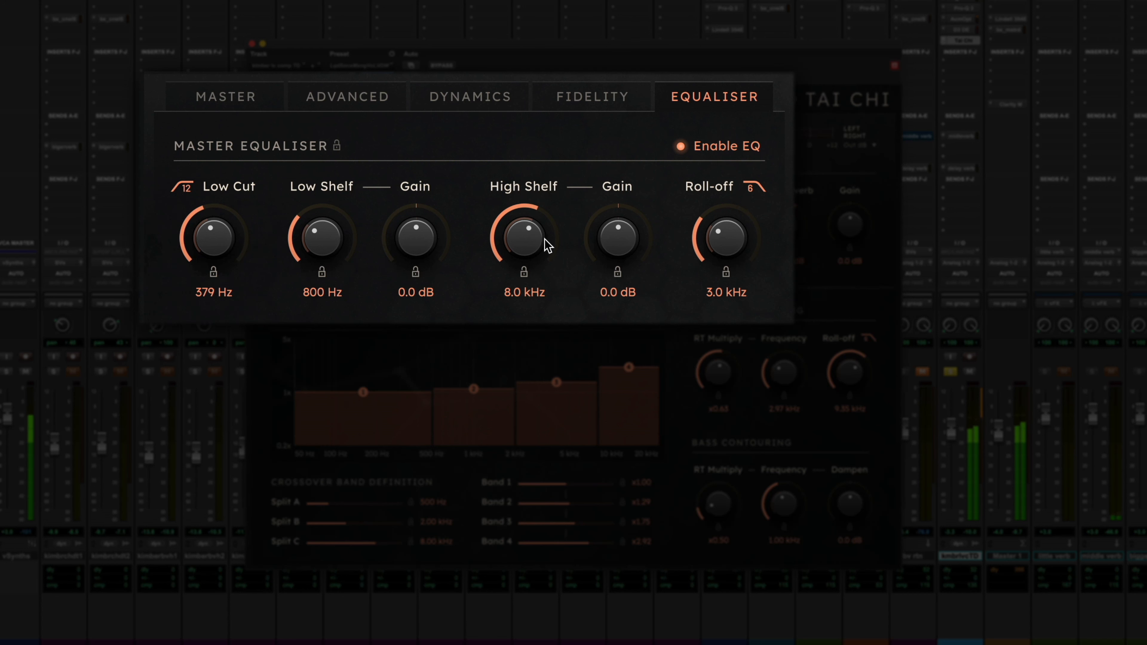
Try boosting the High Shelf Gain to 5.3 dB and reset it to 0.0 dB
left_click_drag(606, 232, 636, 201)
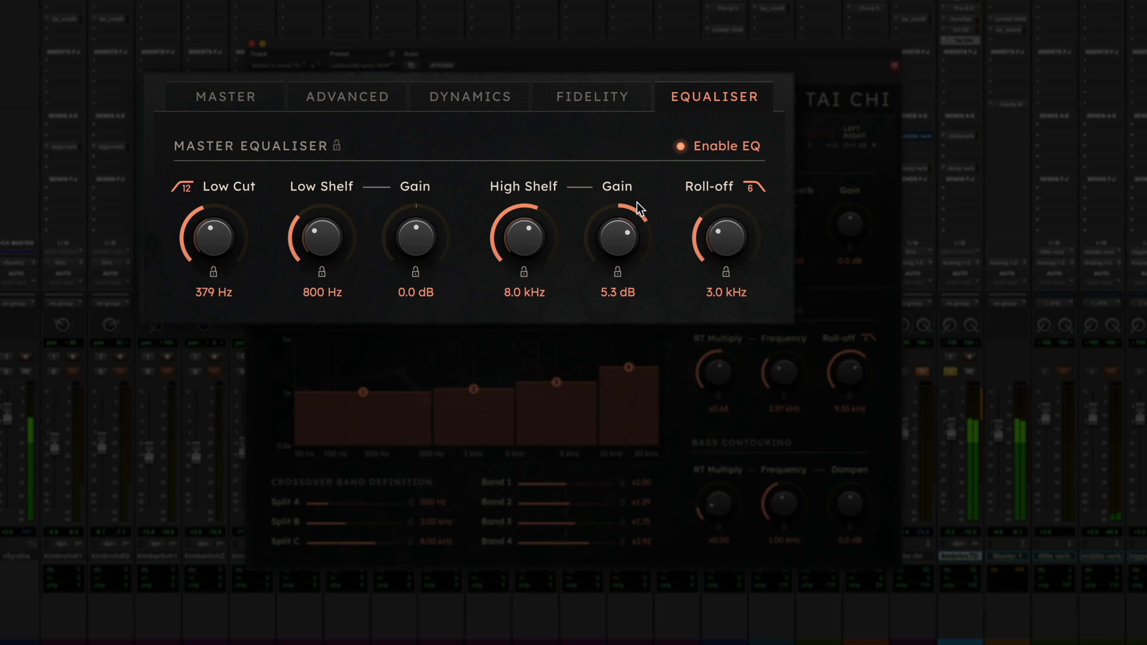
double_click(624, 237)
Set the Low Cut to about 299 Hz with a 6 dB / Octave slope
left_click_drag(219, 238, 217, 253)
left_click(183, 187)
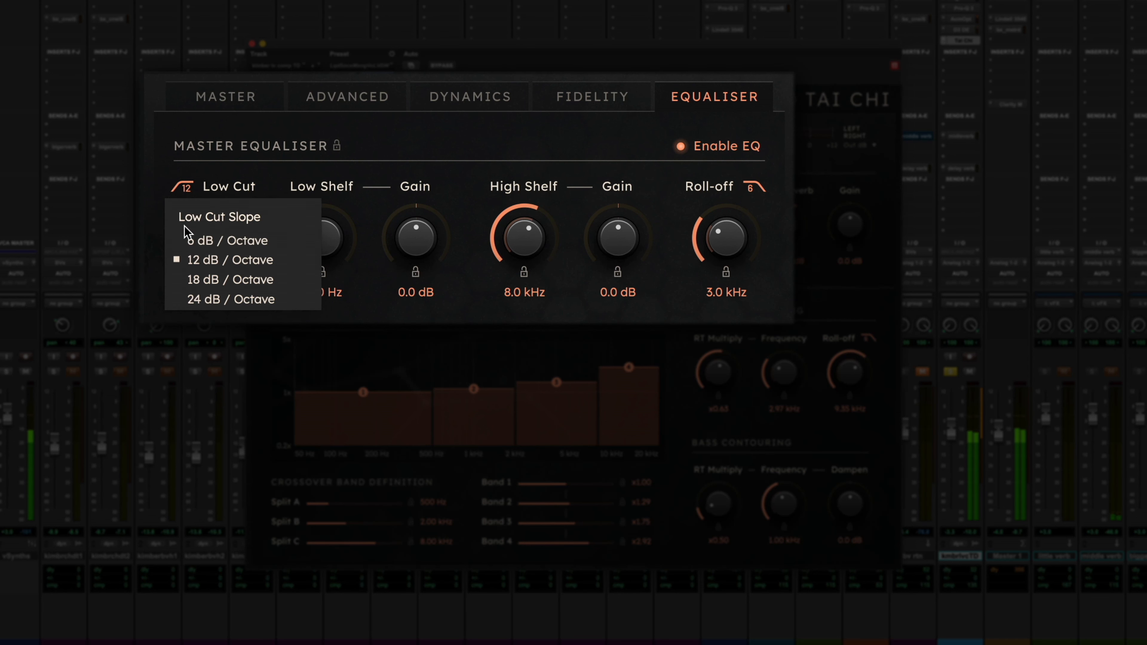
left_click(189, 239)
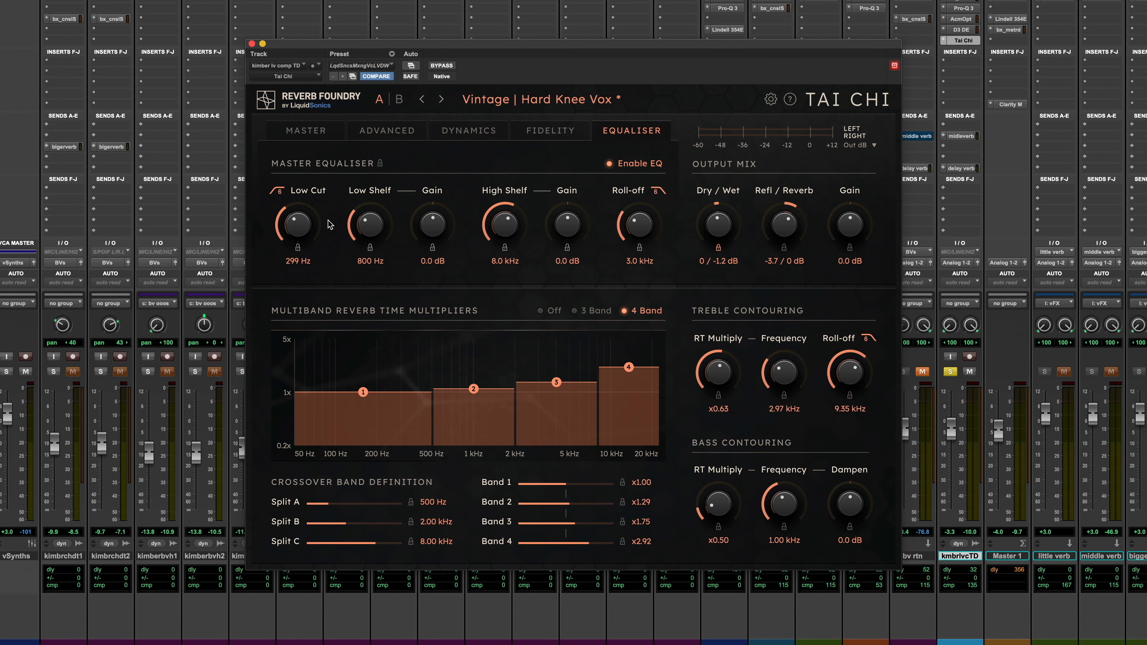
Show the reverb's advanced settings and try the Drift option, keeping the Detune chorus mode
left_click(382, 132)
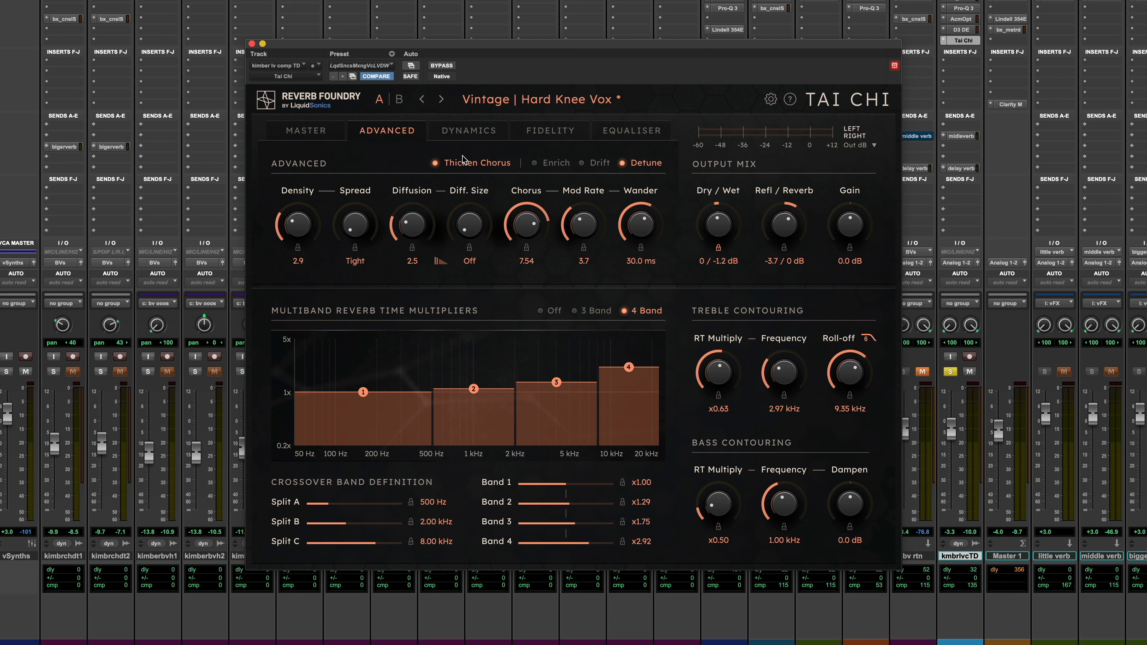
left_click(600, 164)
left_click(601, 164)
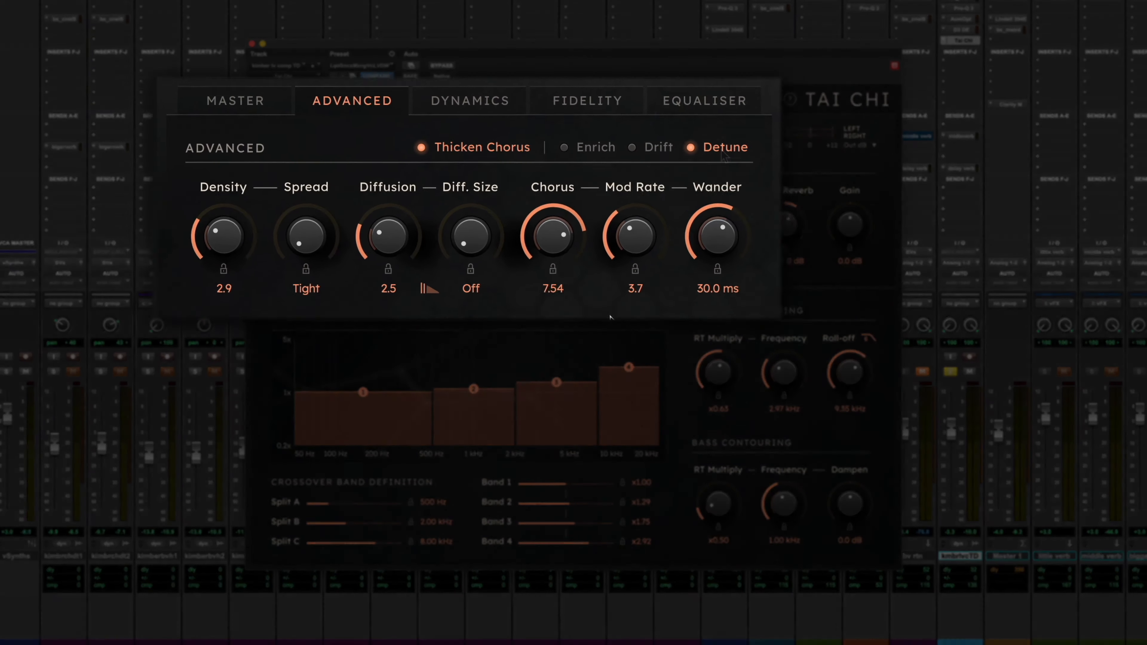
Audition the Chorus amount between Disabled and High, toggling Thicken Chorus for comparison
left_click_drag(558, 235, 536, 289)
left_click(470, 143)
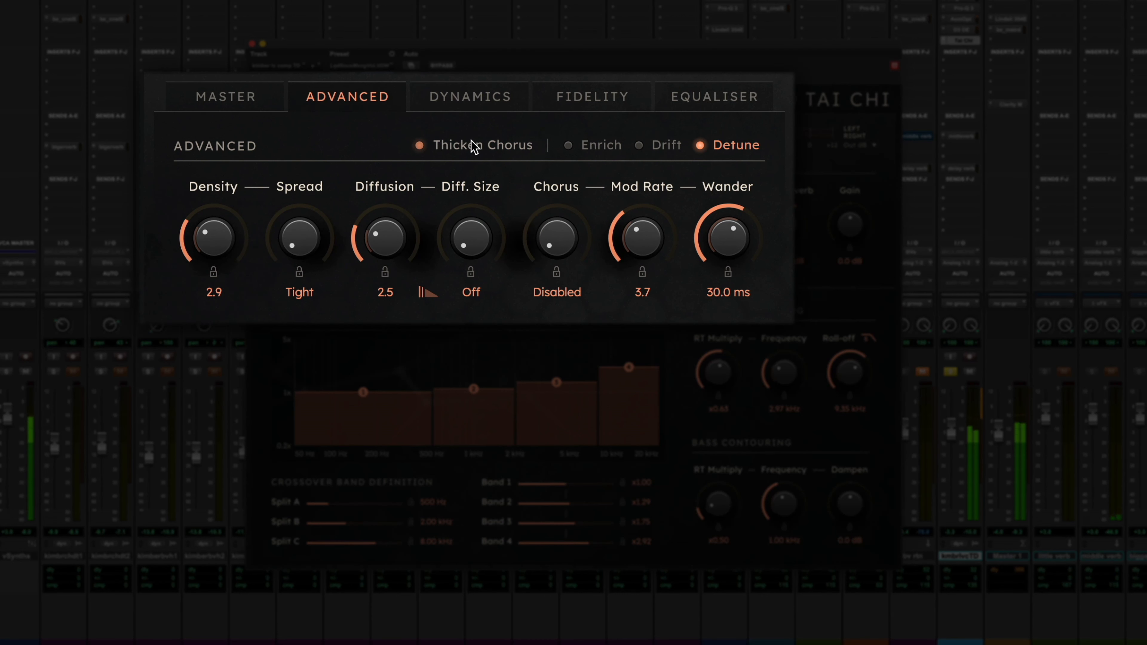
left_click_drag(558, 243, 558, 208)
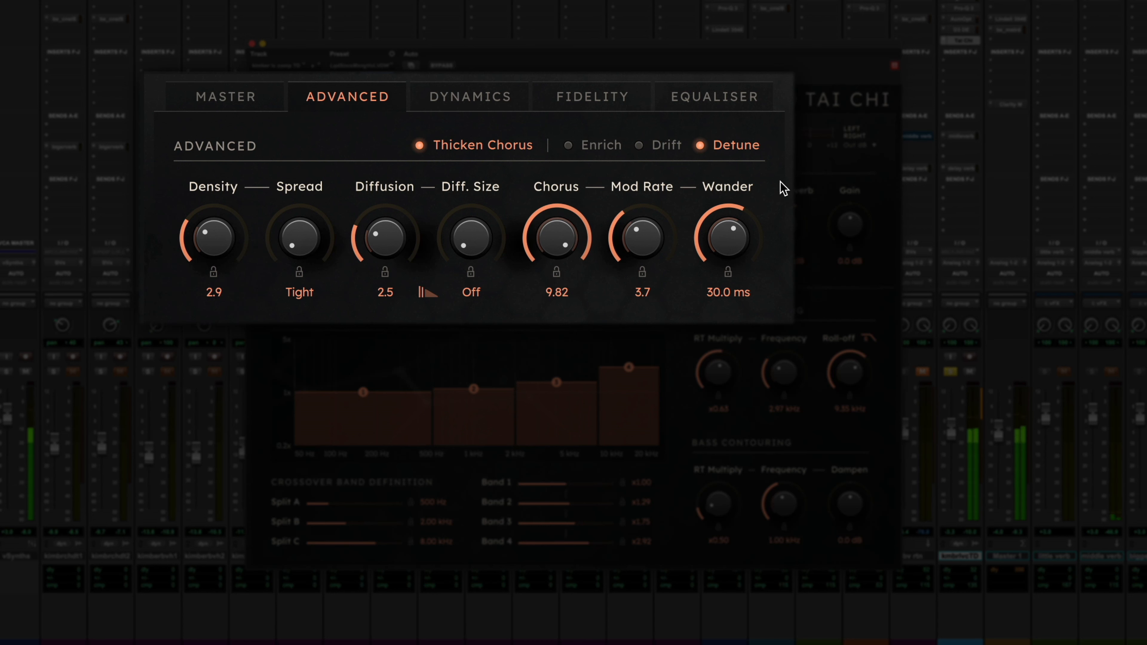
left_click_drag(566, 224, 511, 368)
left_click_drag(555, 255, 529, 61)
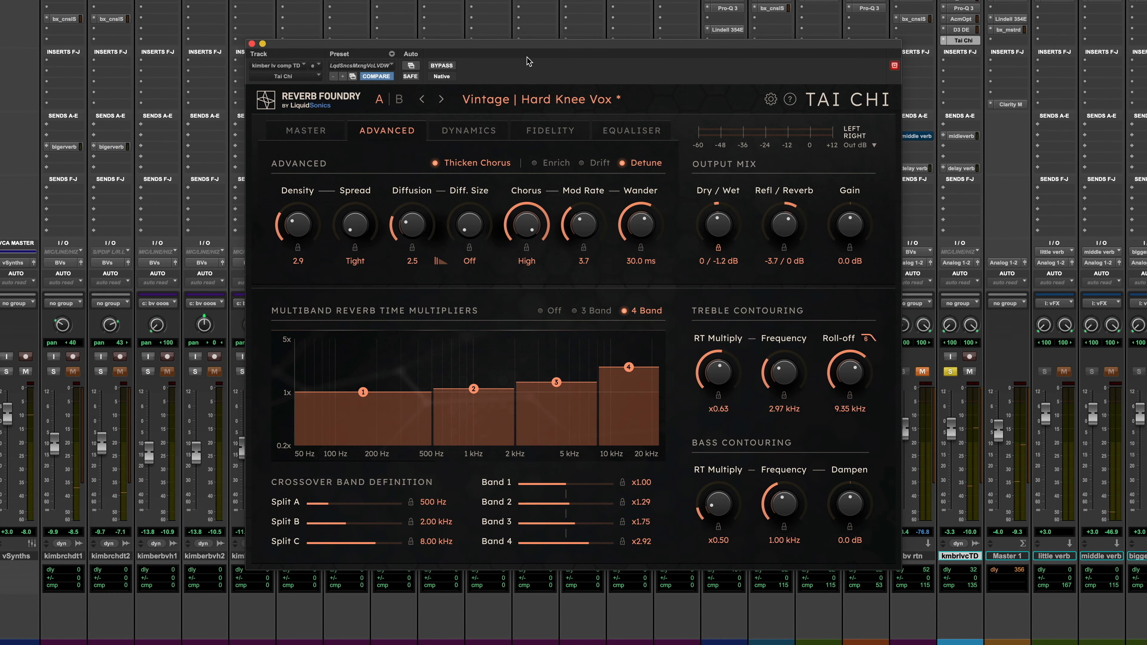
During playback, set Chorus to about 8.56, Dry/Wet to 0 / -5.0 dB and Refl/Reverb to -3.4 / 0 dB
key("space")
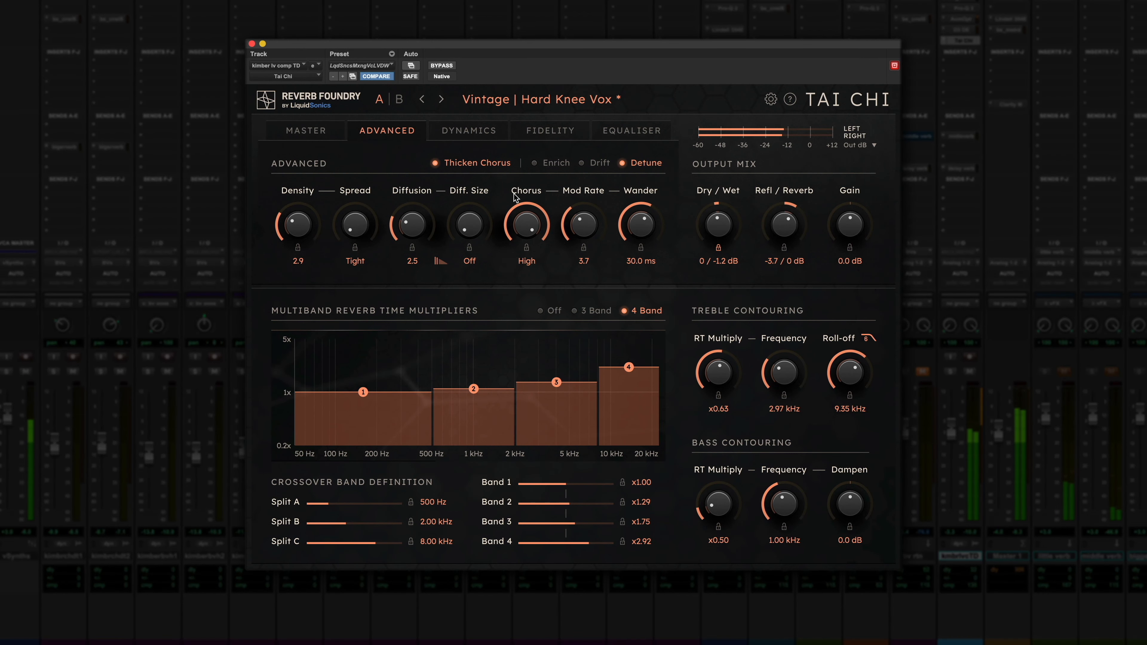
left_click_drag(702, 230, 694, 232)
left_click_drag(528, 244, 528, 250)
left_click_drag(715, 226, 713, 235)
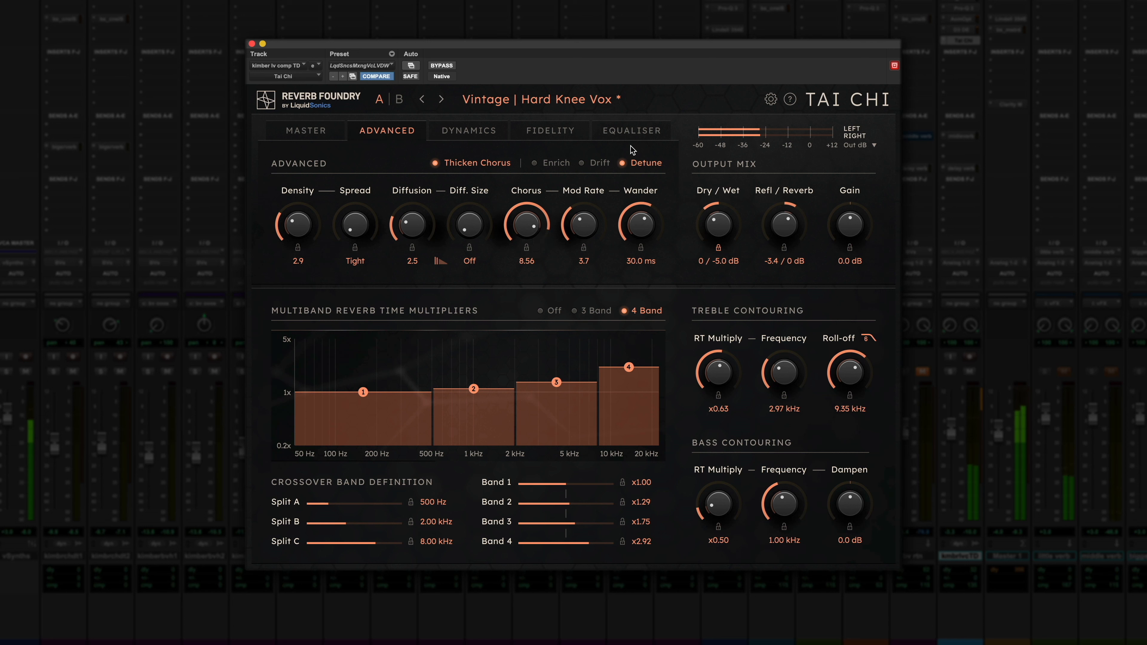
Compare the lead vocal with the reverb bypassed and active, and set Chorus to about 7.56
left_click(441, 66)
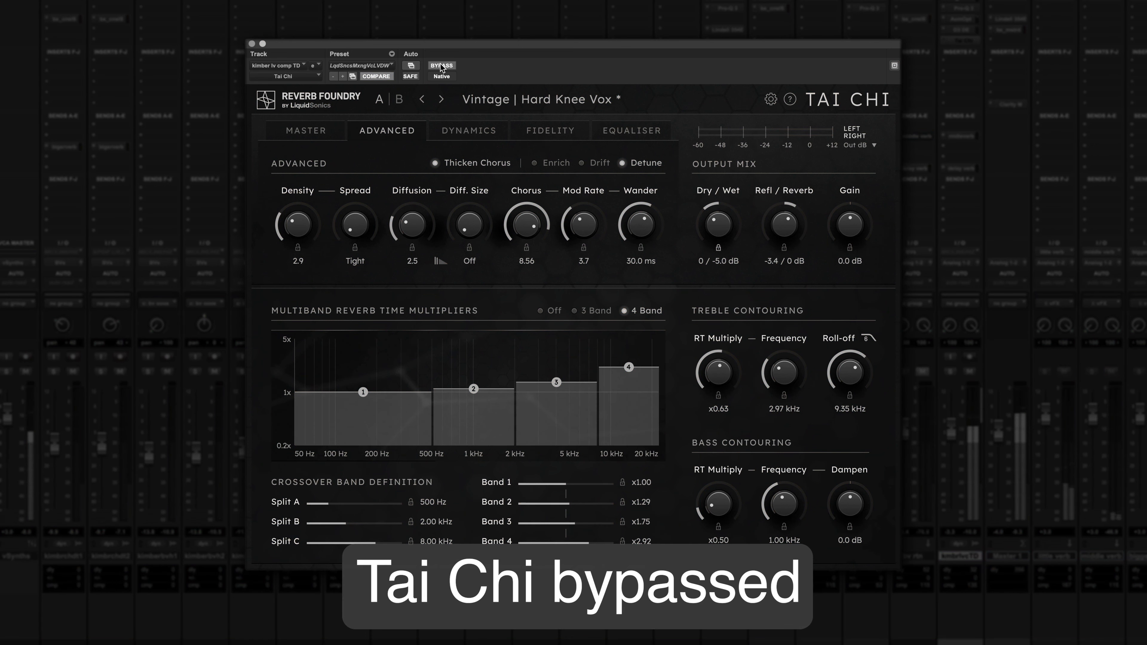
left_click(441, 66)
left_click_drag(533, 202, 527, 231)
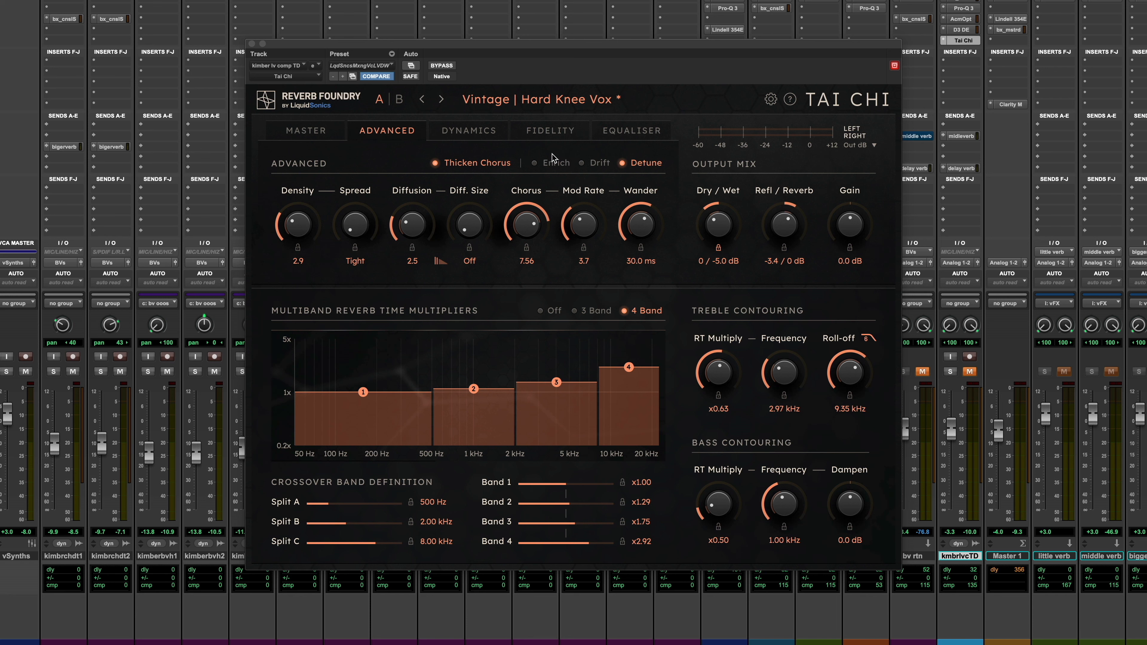
Show the reverb's dynamics settings and try the Duck and Wet options, keeping Compress applied to Reverb
left_click(494, 134)
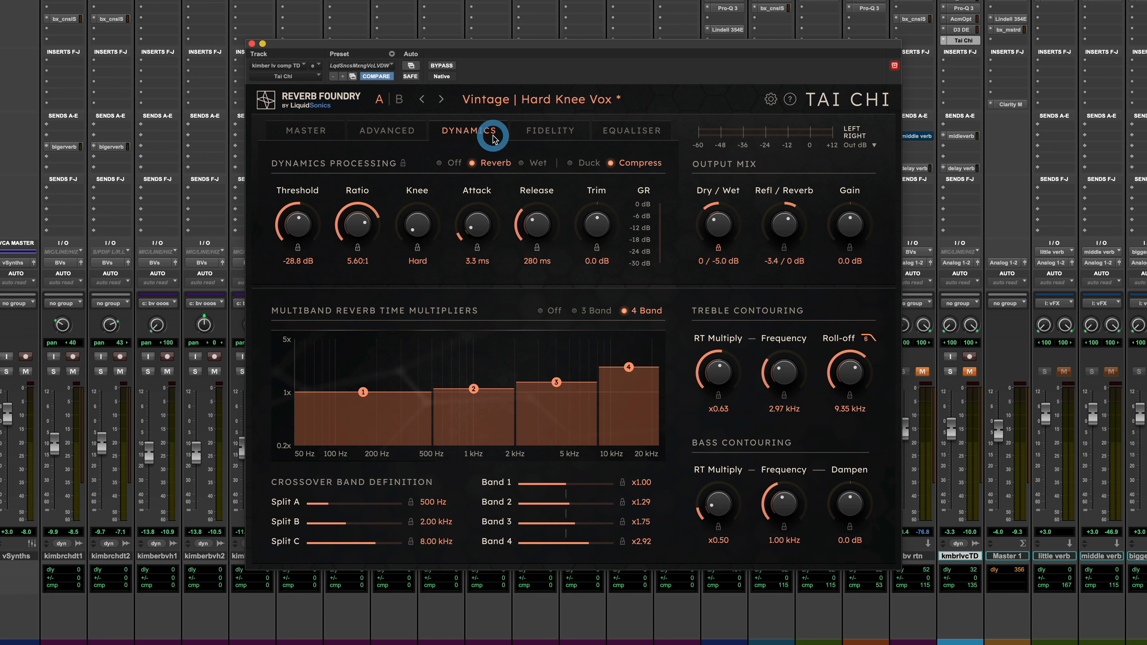
left_click(588, 165)
left_click(632, 164)
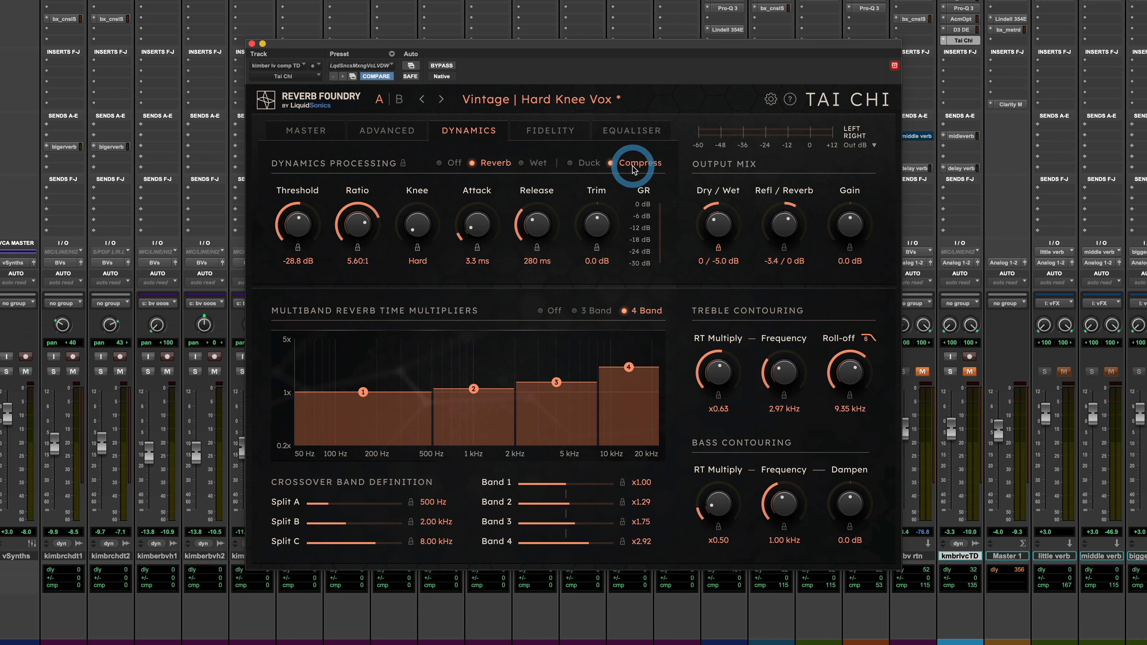
left_click(540, 163)
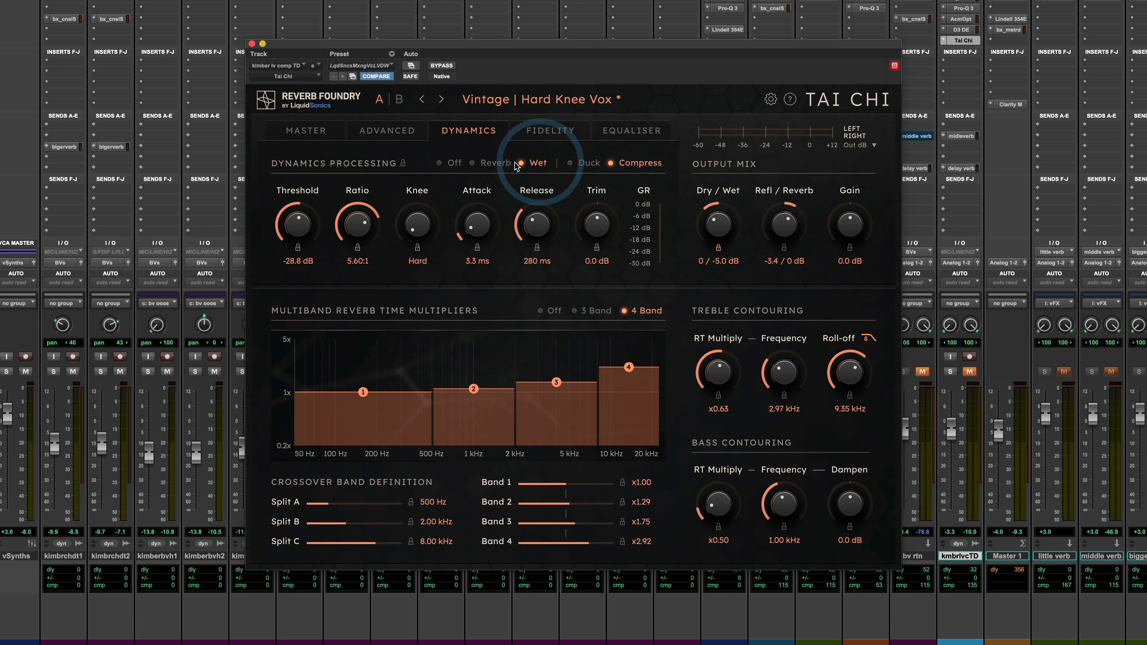
left_click(499, 164)
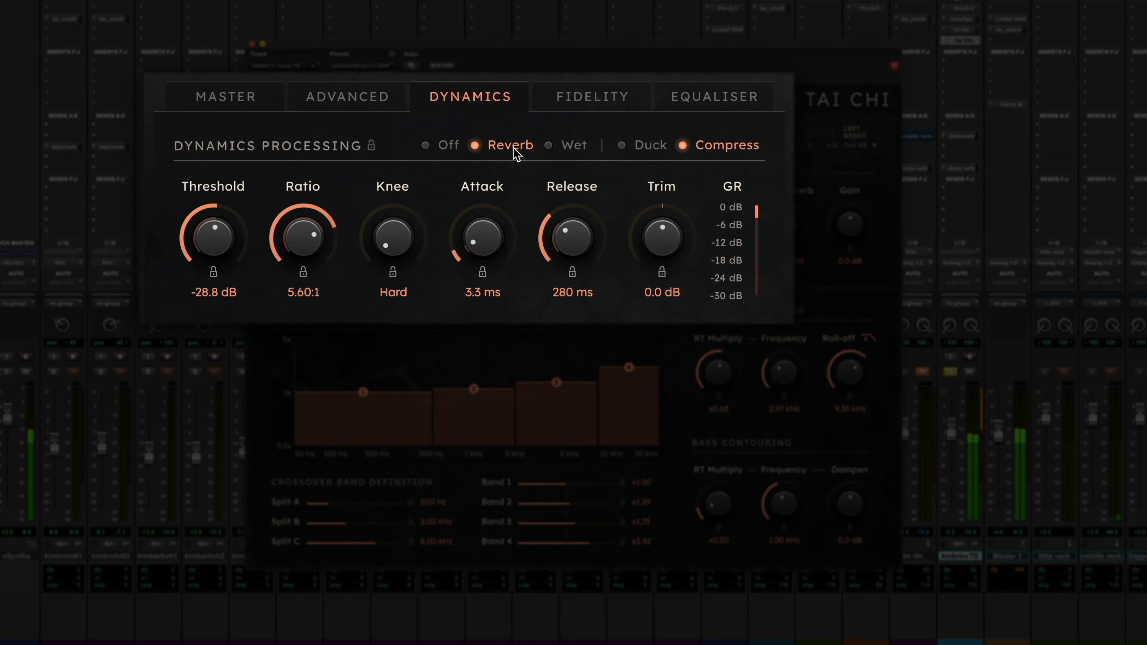
During playback, compare the compression set to Wet, Off and Reverb, and switch the Reverb dynamics to Duck
left_click(569, 145)
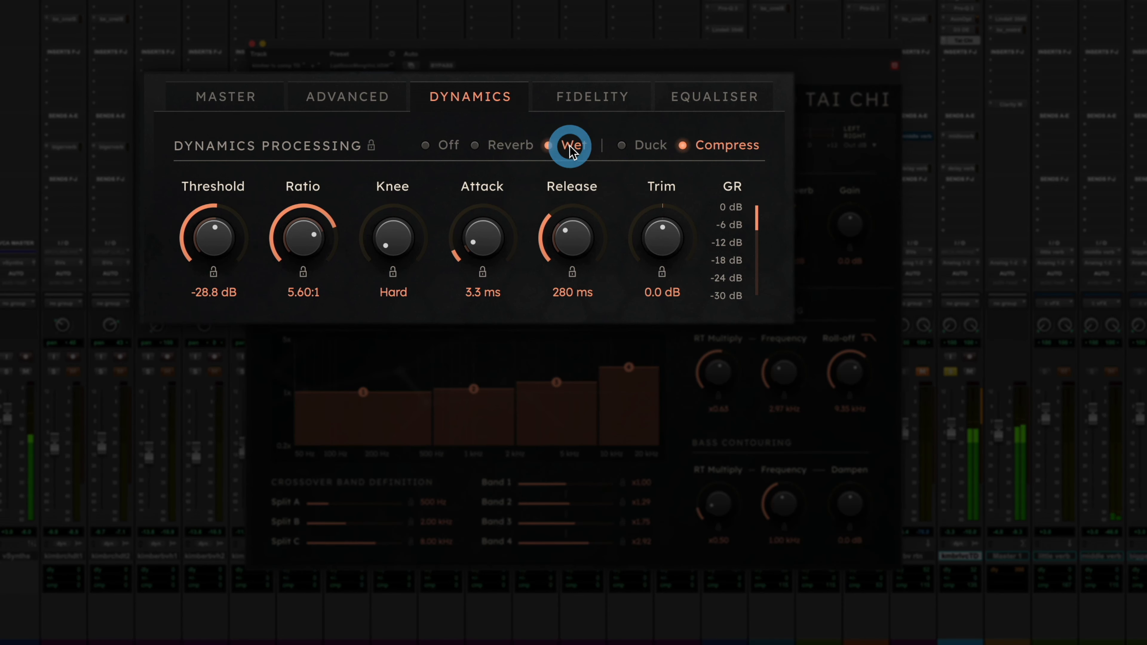
left_click(447, 146)
left_click(447, 149)
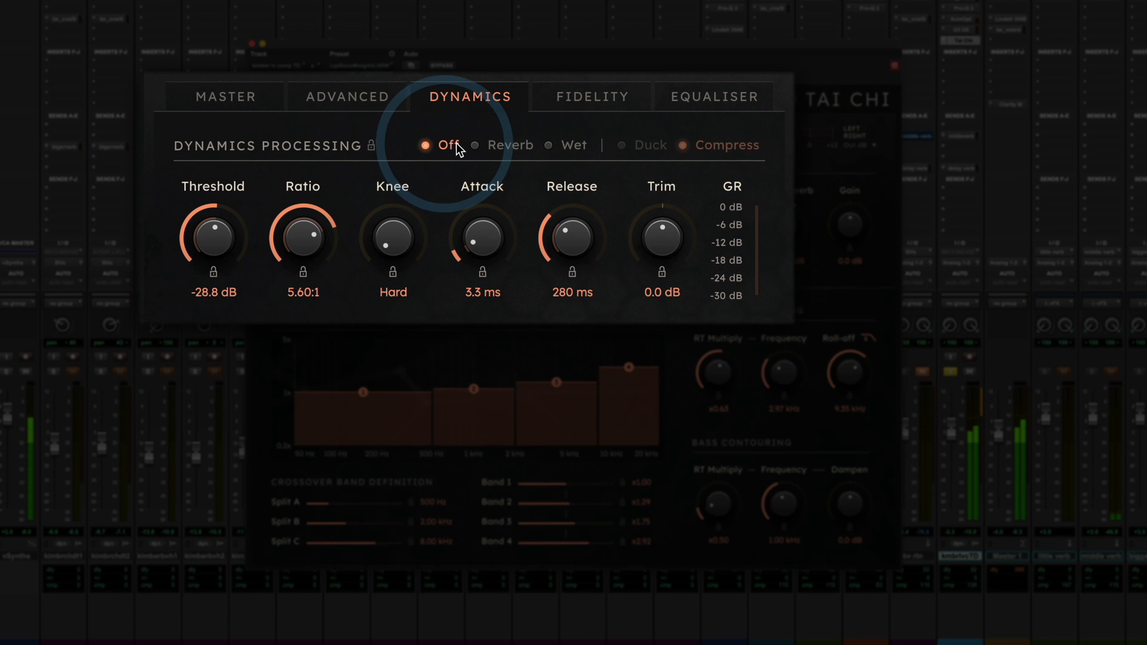
left_click(572, 147)
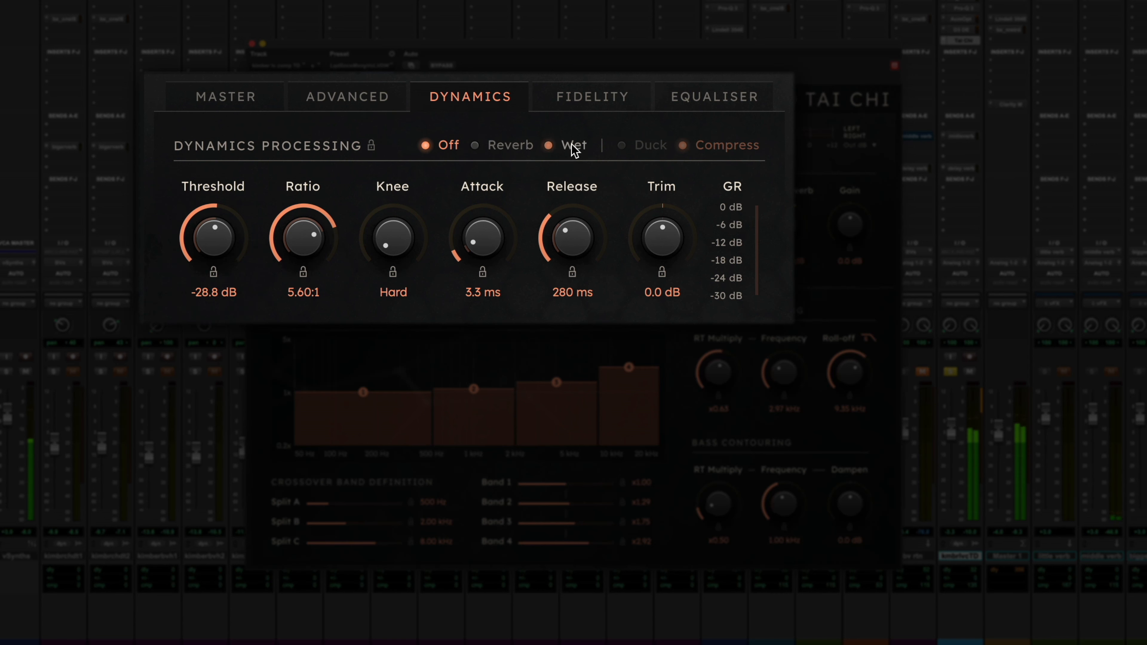
left_click(572, 148)
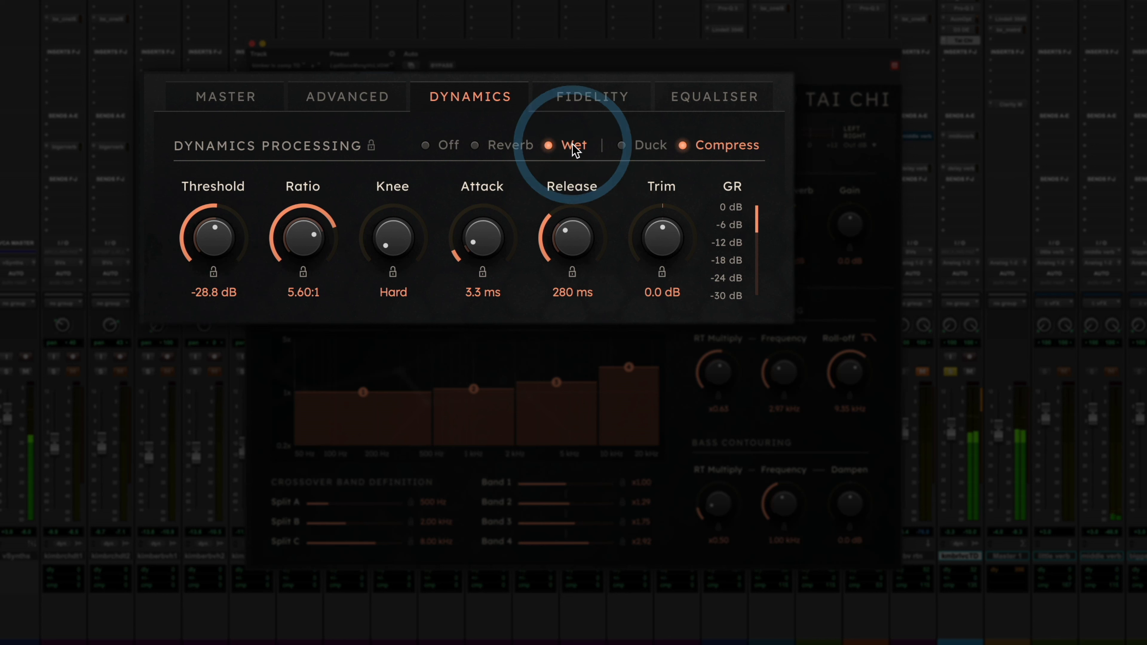
left_click(521, 149)
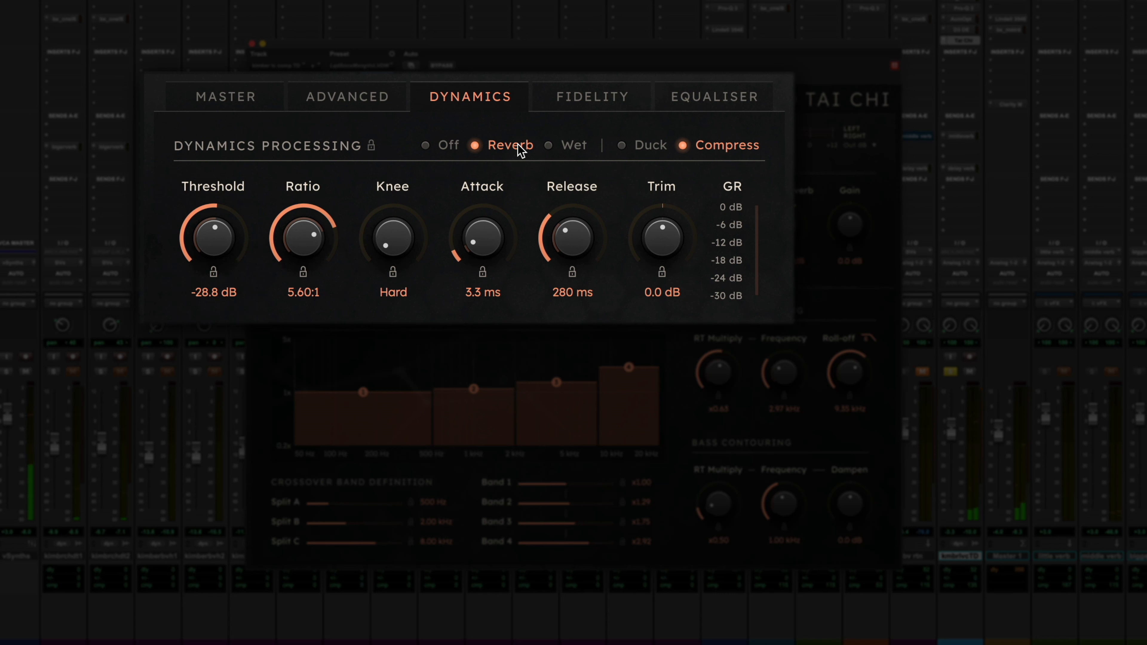
left_click(640, 147)
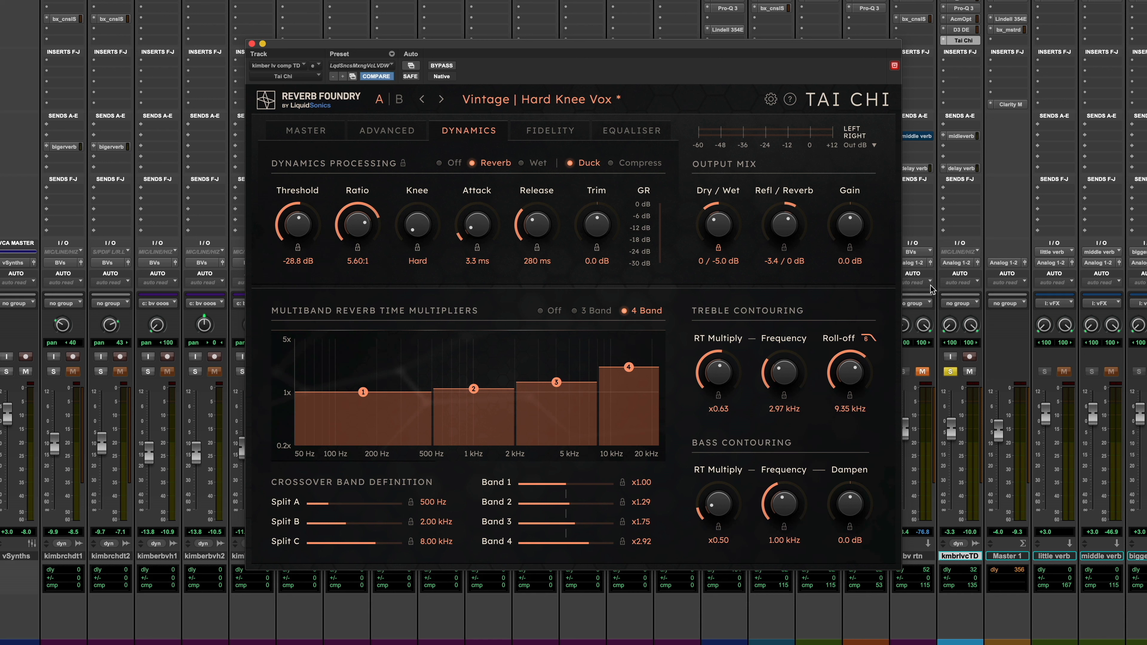
Show the reverb's fidelity settings and isolate the reflections by setting Refl/Reverb to Reflections and Dry/Wet to Wet
left_click(562, 138)
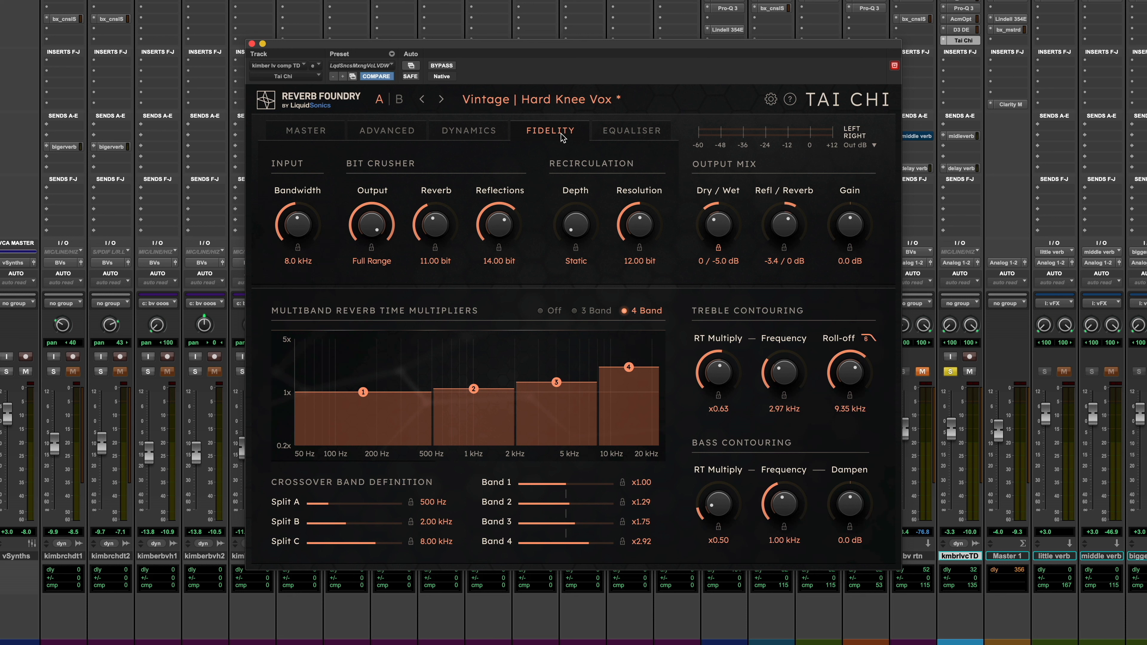
left_click_drag(782, 227, 748, 317)
left_click_drag(726, 235, 727, 88)
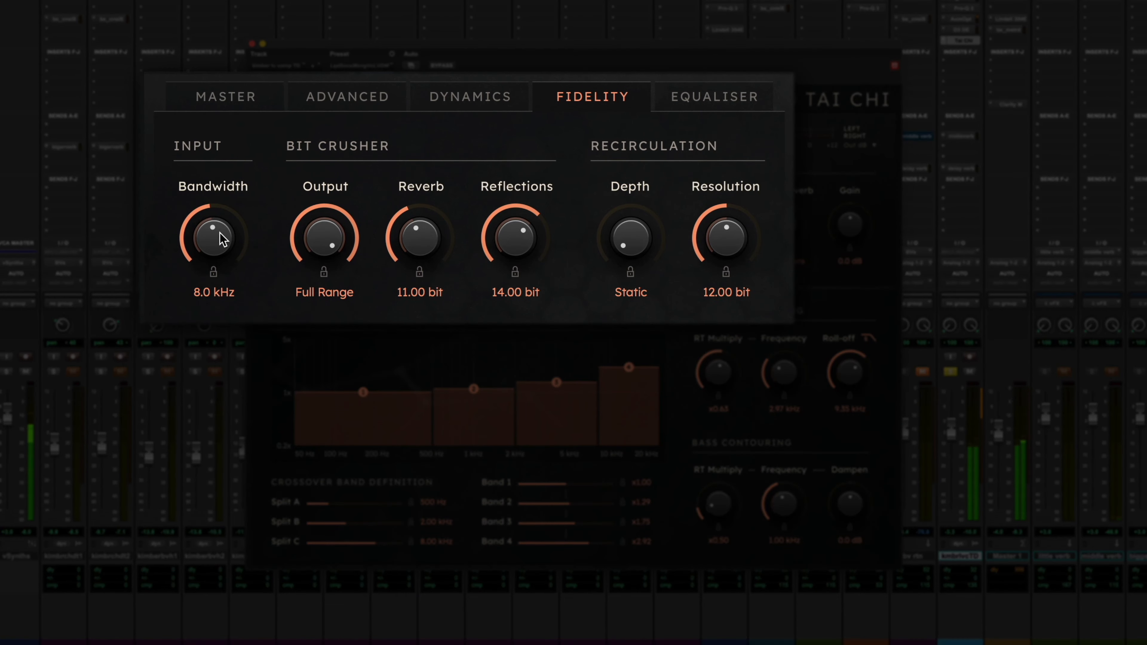
Audition the input Bandwidth at 7.4 kHz and 9.5 kHz, and the Reflections bit crusher at Full Range and 10.44 bit
left_click_drag(222, 238, 214, 179)
left_click_drag(512, 238, 524, 162)
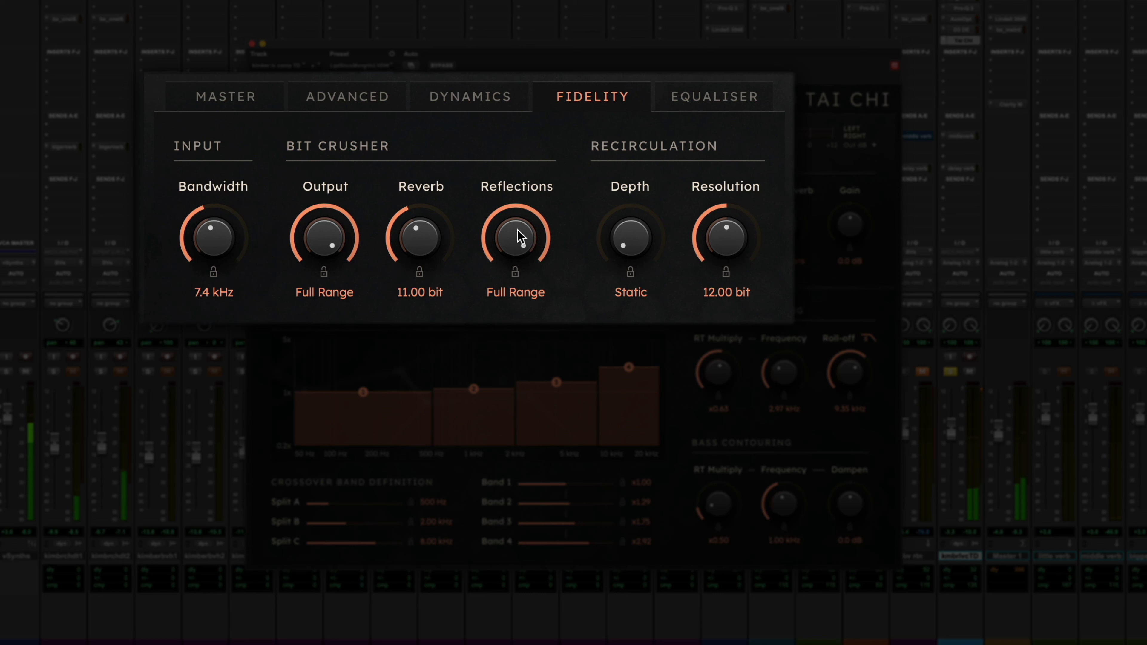
left_click_drag(519, 236, 480, 309)
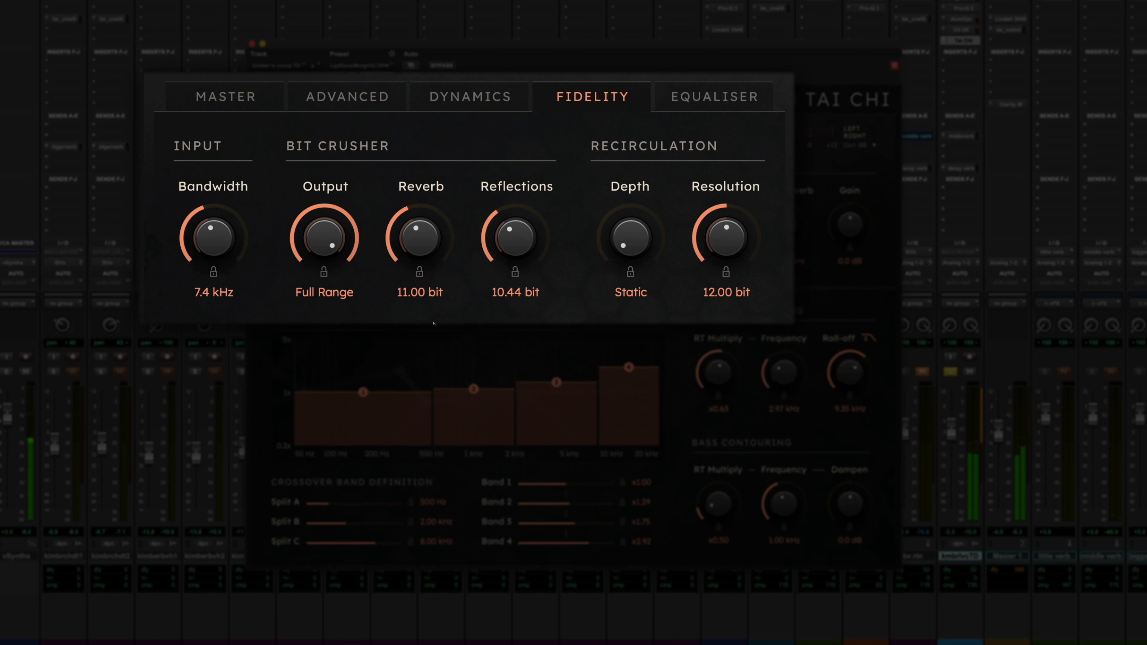
left_click_drag(208, 230, 235, 221)
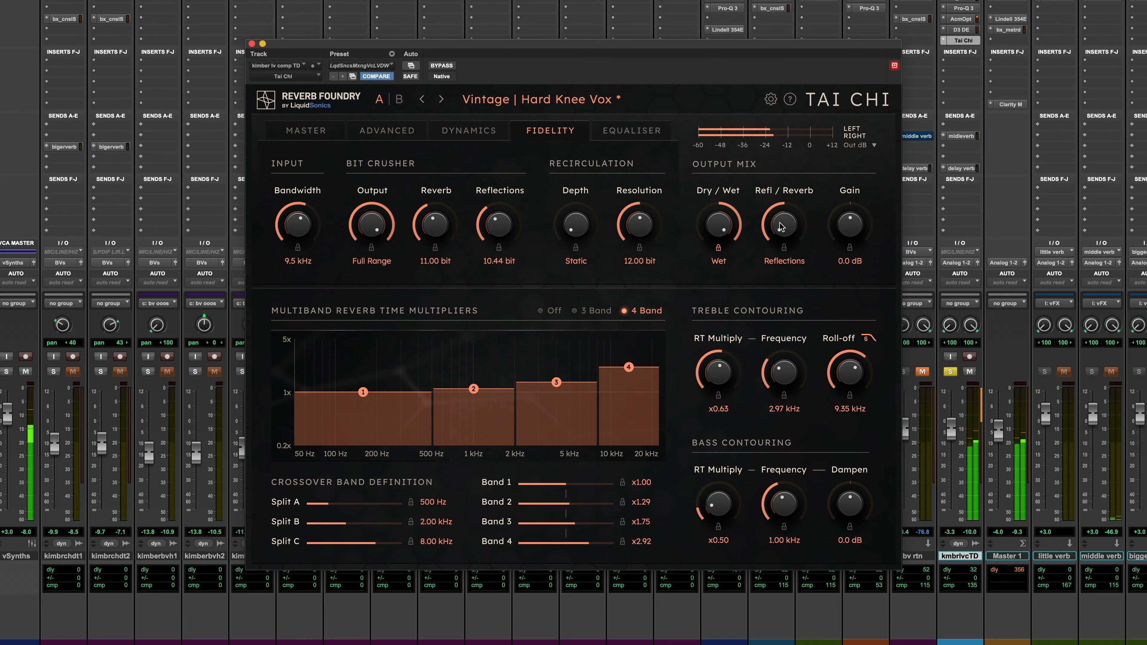
Bring the reverb and dry signal back into the output mix with Refl/Reverb at 0 / -1.6 dB and Dry/Wet at 0 / -0.4 dB
left_click_drag(780, 227, 783, 153)
left_click_drag(708, 240, 702, 300)
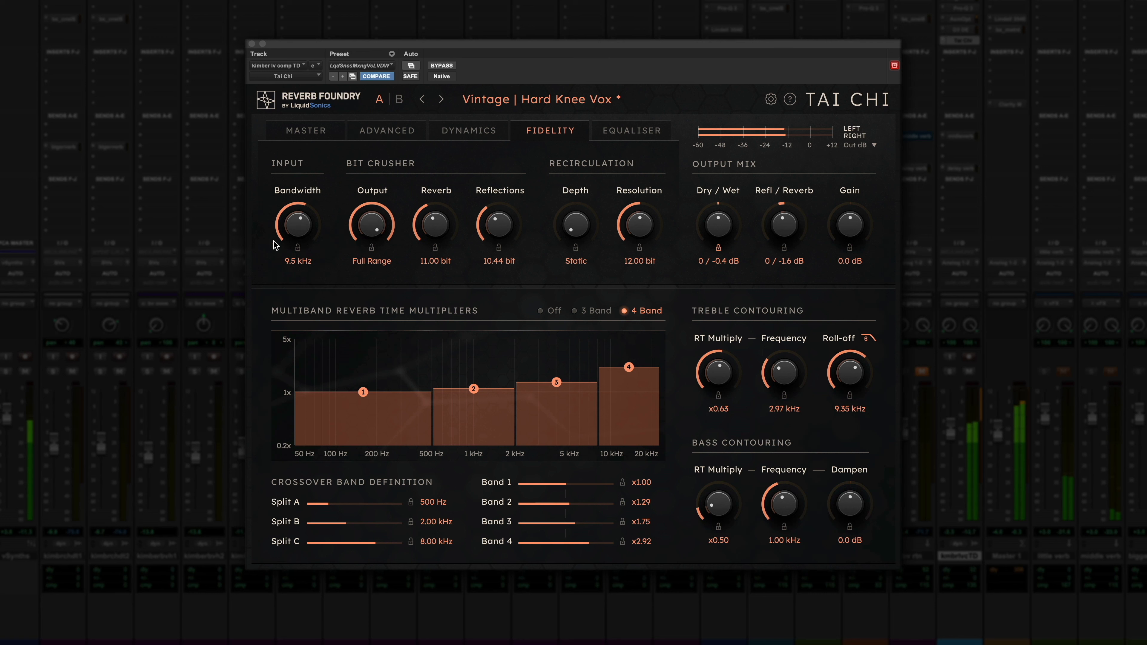
Set the input Bandwidth to 8.0 kHz, the Reflections bit crusher to about 13.99 bit and Dry/Wet to 0 / -6.0 dB
left_click_drag(289, 234, 288, 237)
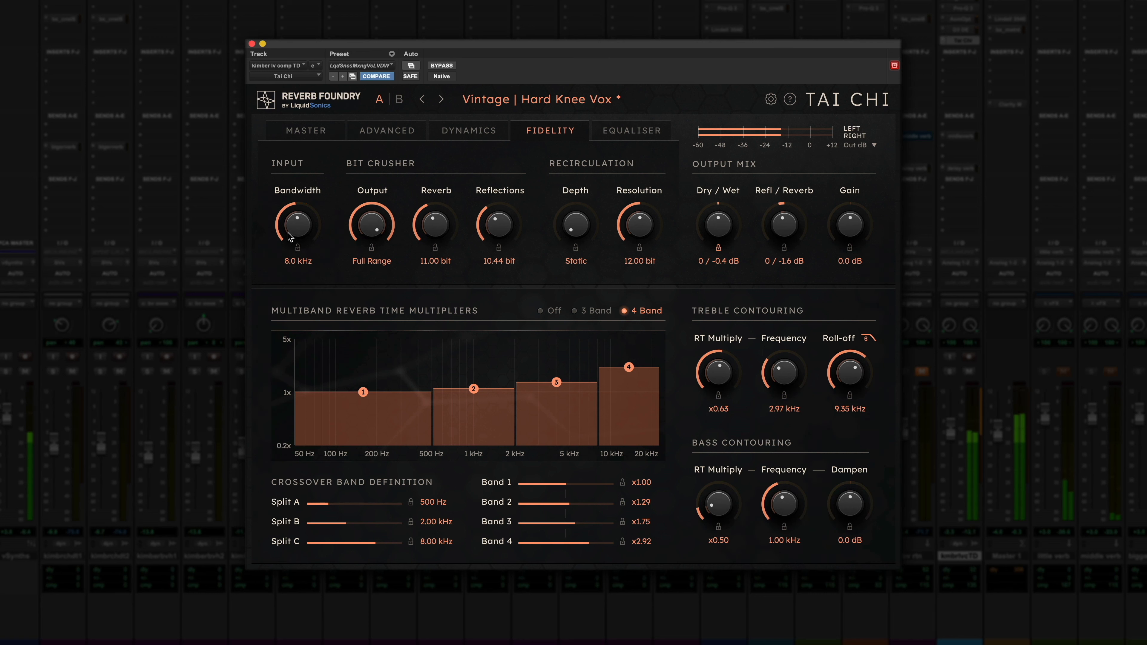
left_click_drag(488, 213, 484, 185)
left_click_drag(494, 228, 497, 218)
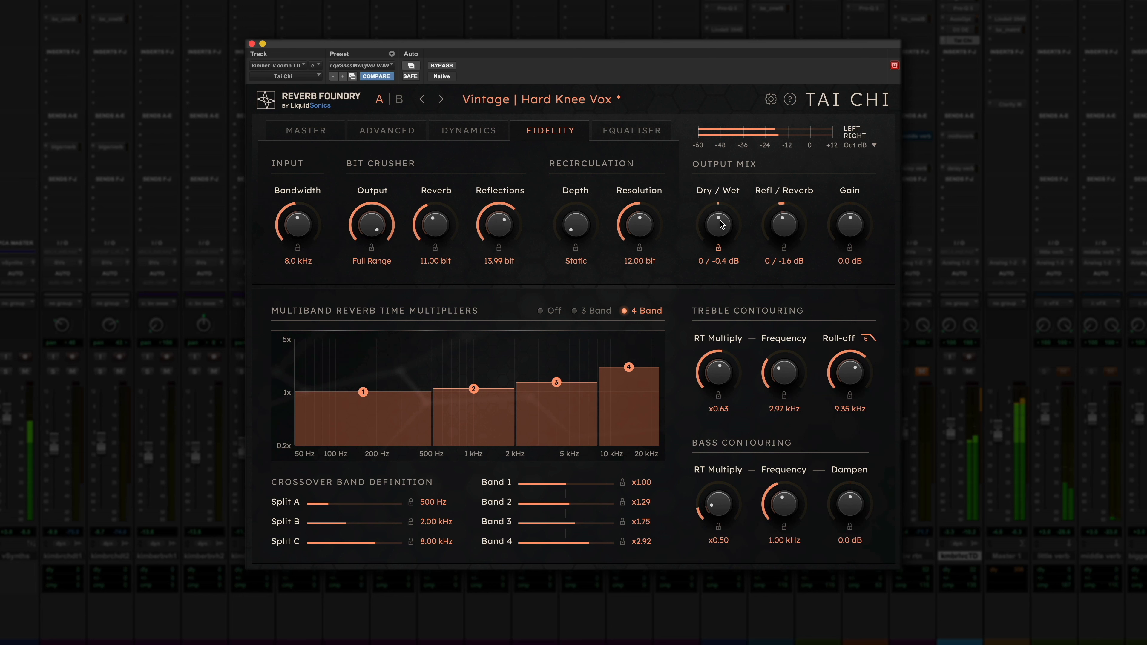
left_click_drag(720, 221, 707, 235)
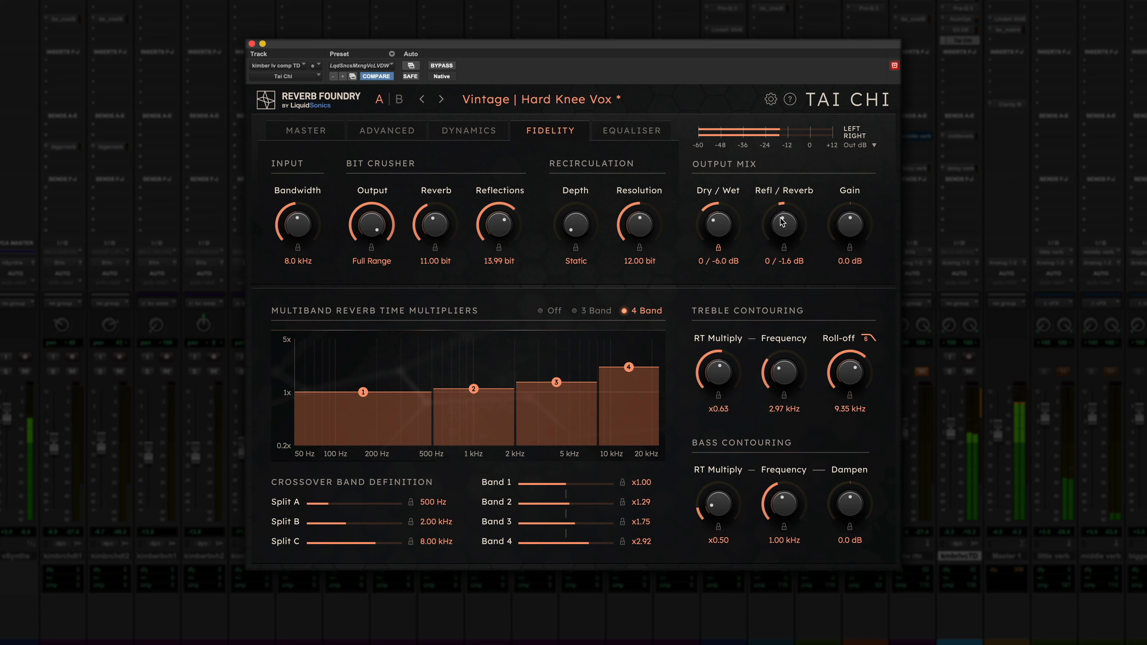